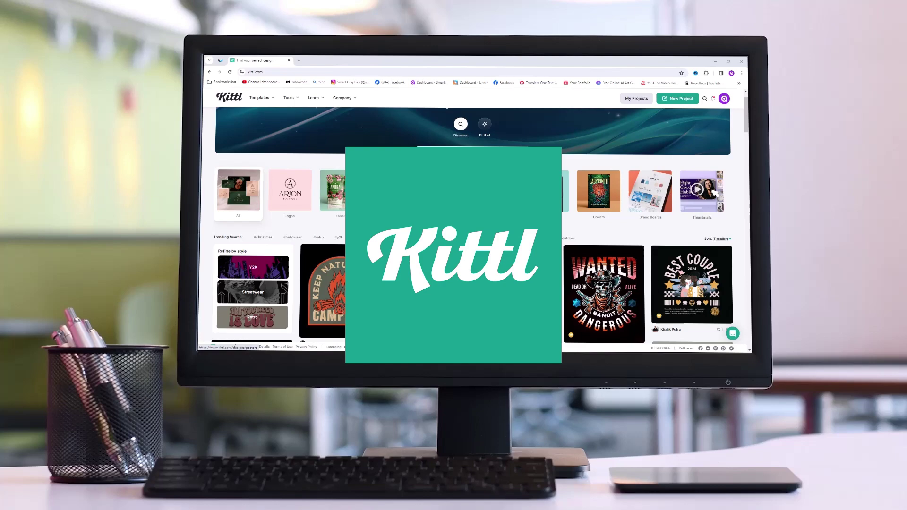
Scroll the kittl.com landing page down to the Advanced Text Editing feature section
scroll(451, 222, down, 3)
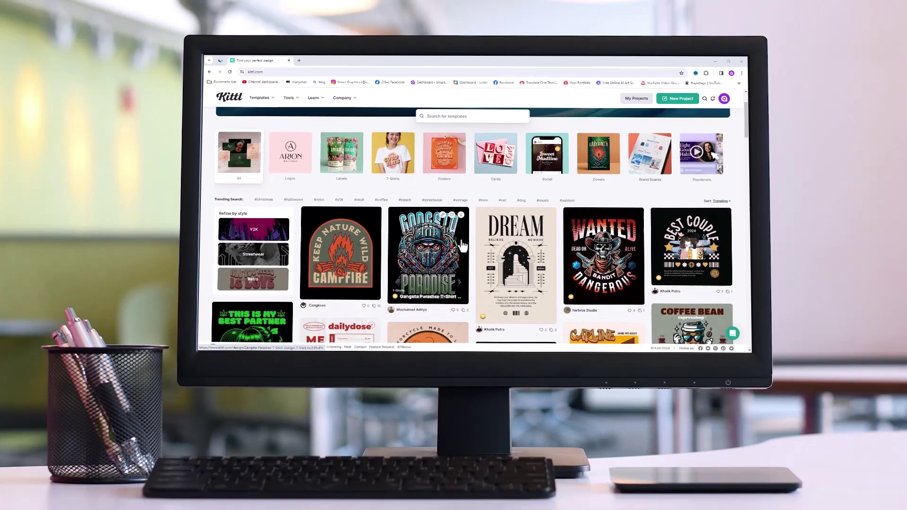
scroll(463, 245, up, 3)
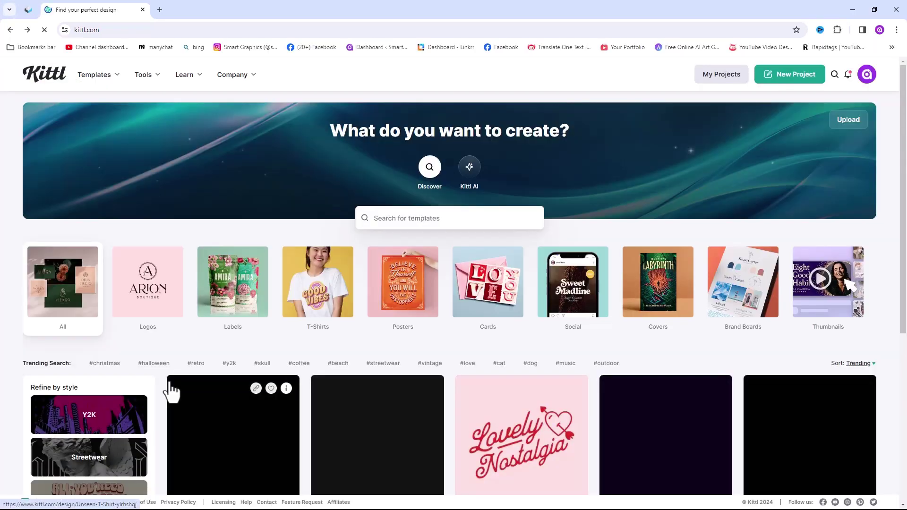
scroll(149, 359, down, 10)
scroll(166, 383, up, 10)
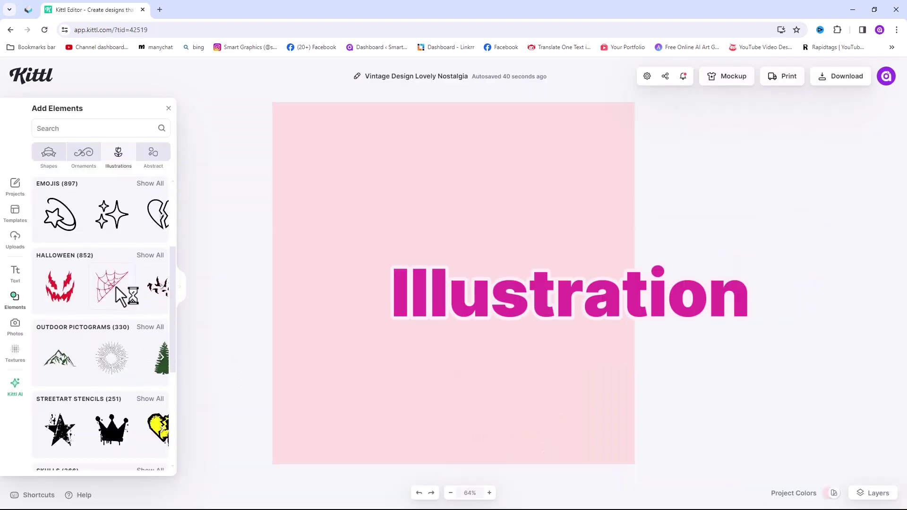
scroll(113, 325, down, 4)
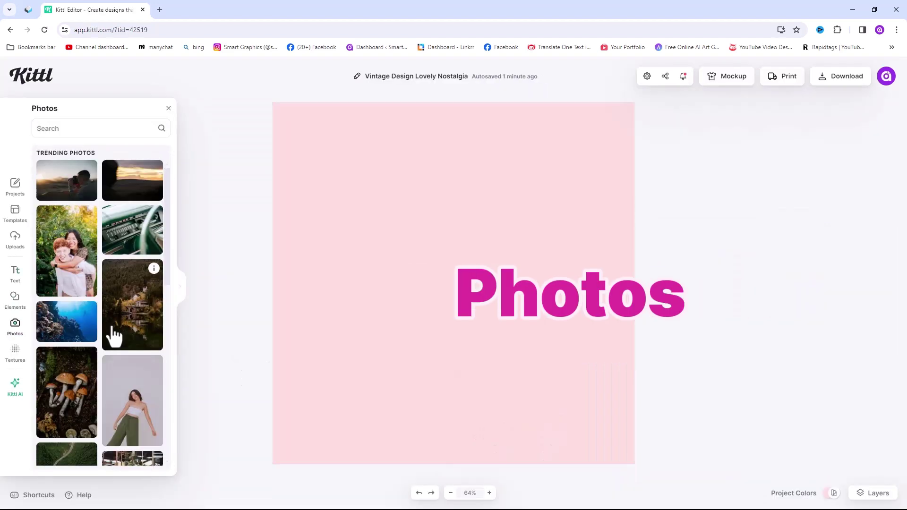
scroll(114, 333, down, 8)
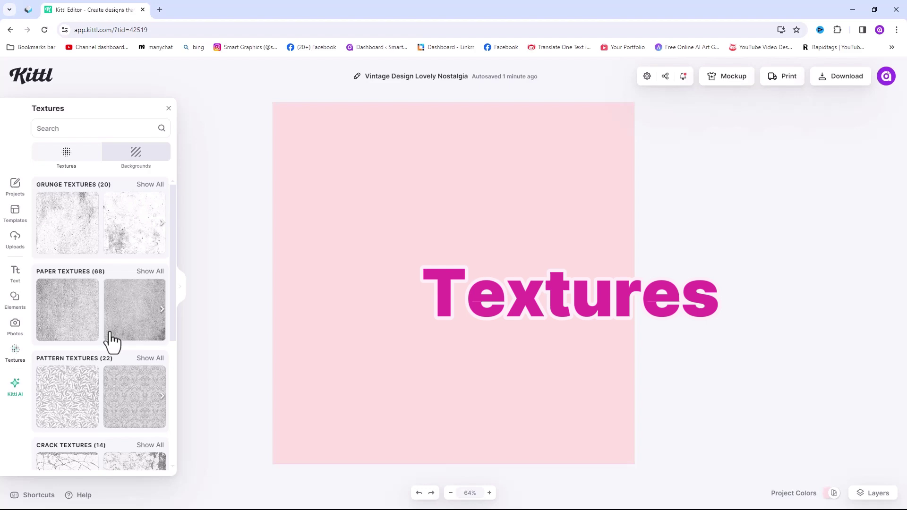
scroll(109, 340, down, 4)
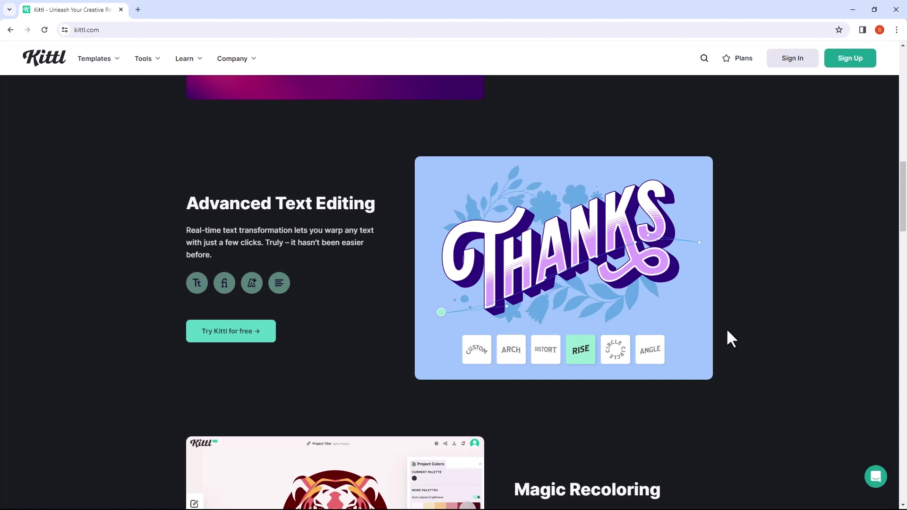
Scroll further down the Kittl landing page
scroll(728, 332, down, 6)
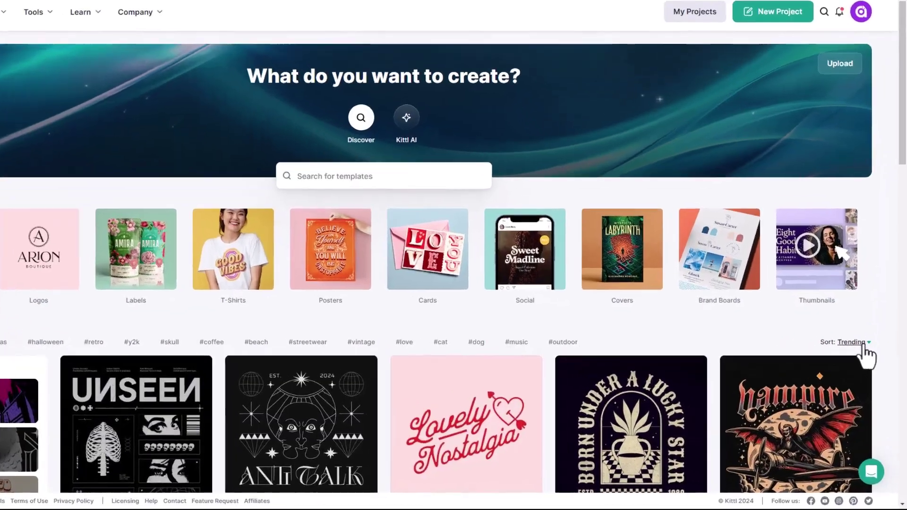
Sort the gallery by Trending and start editing the 'Vampire - Flight of Darkness' design
click(863, 348)
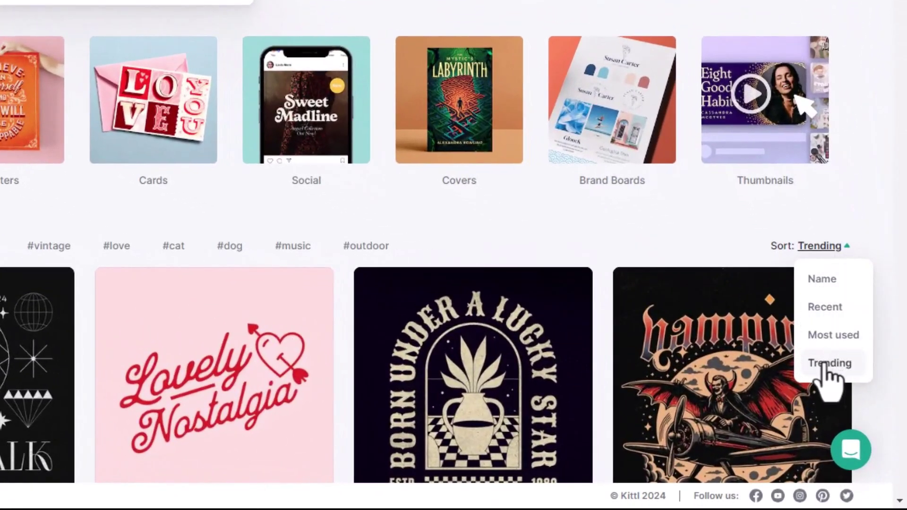
click(821, 369)
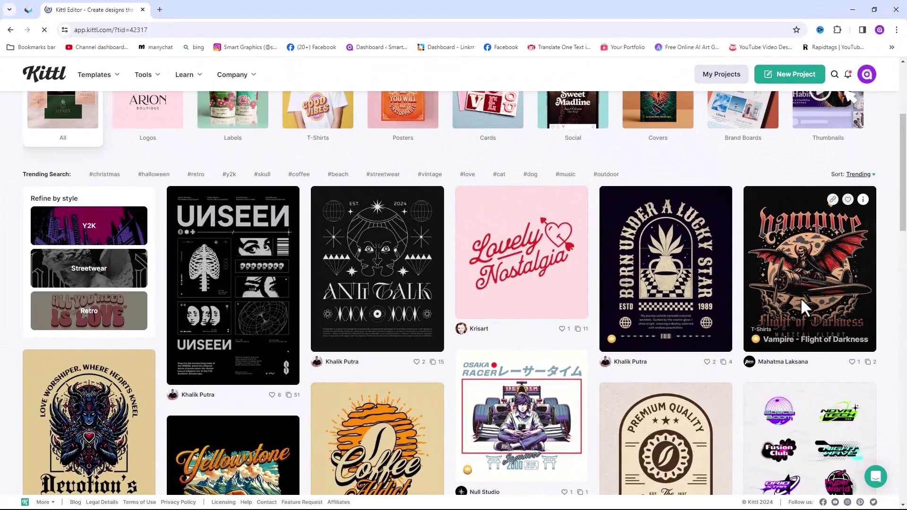
click(802, 299)
click(250, 107)
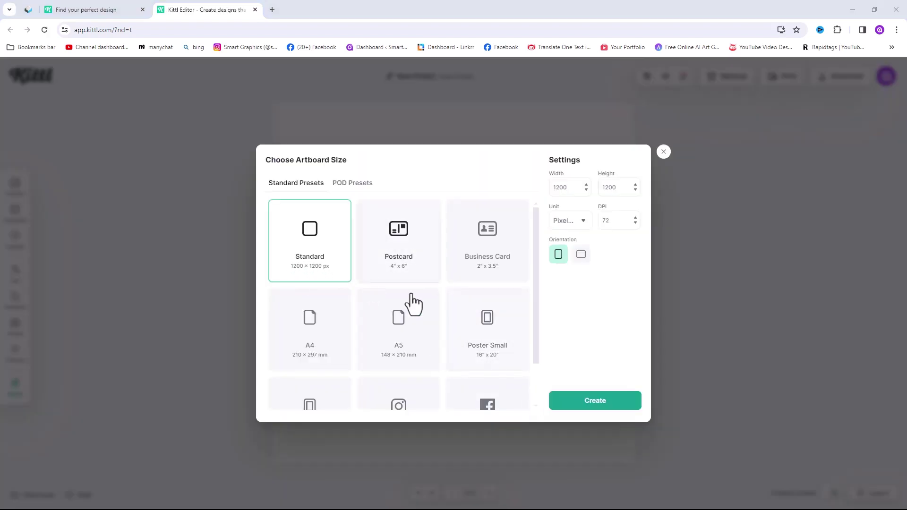
Create the standard 1200 × 1200 px artboard and browse the Text, Elements, Photos and Textures panels
click(585, 403)
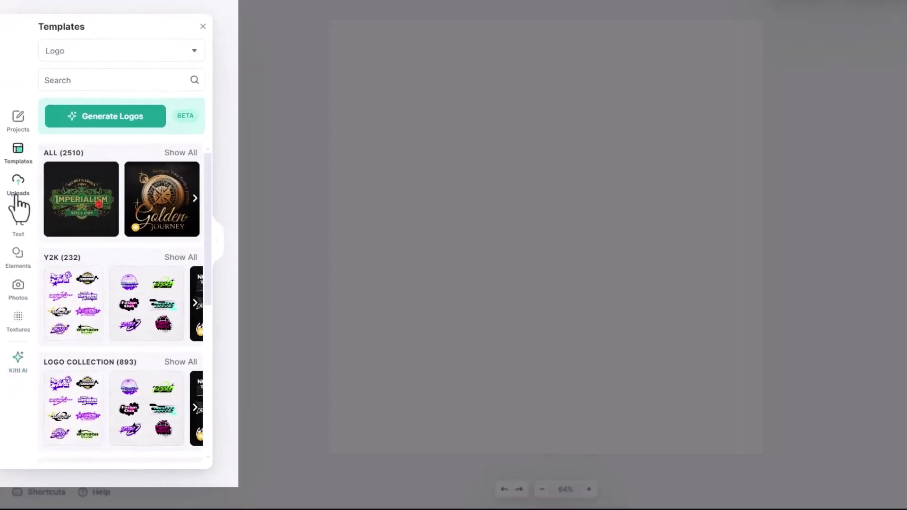
click(16, 254)
click(16, 282)
click(11, 292)
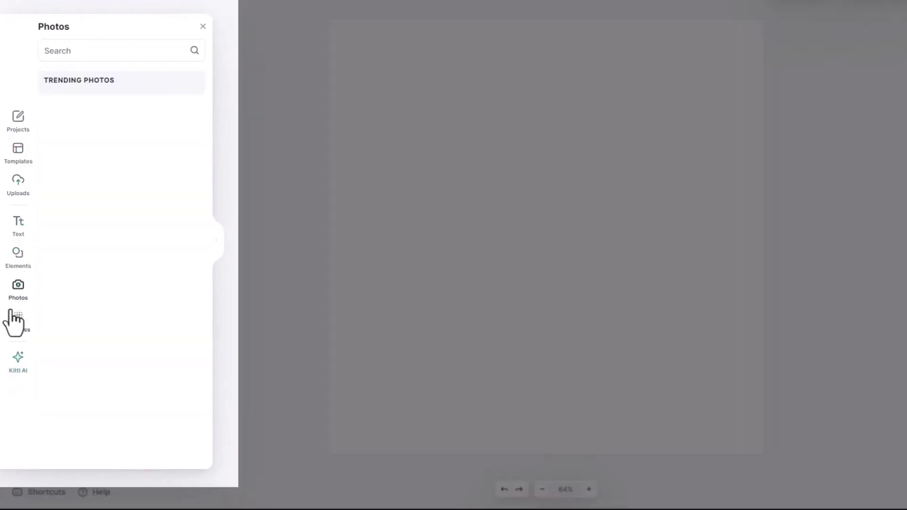
click(12, 316)
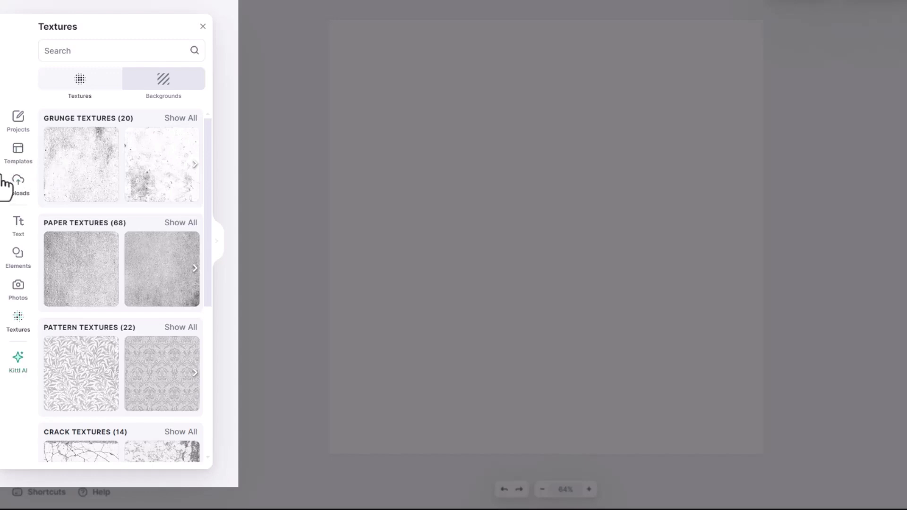
Browse the Projects and Templates panels, then show the Uploads library with its AI Generated folder
click(16, 137)
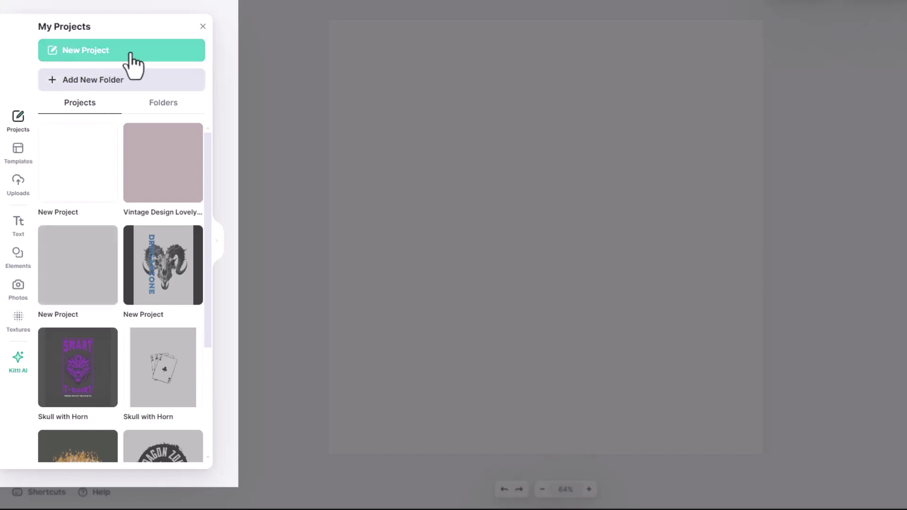
click(18, 155)
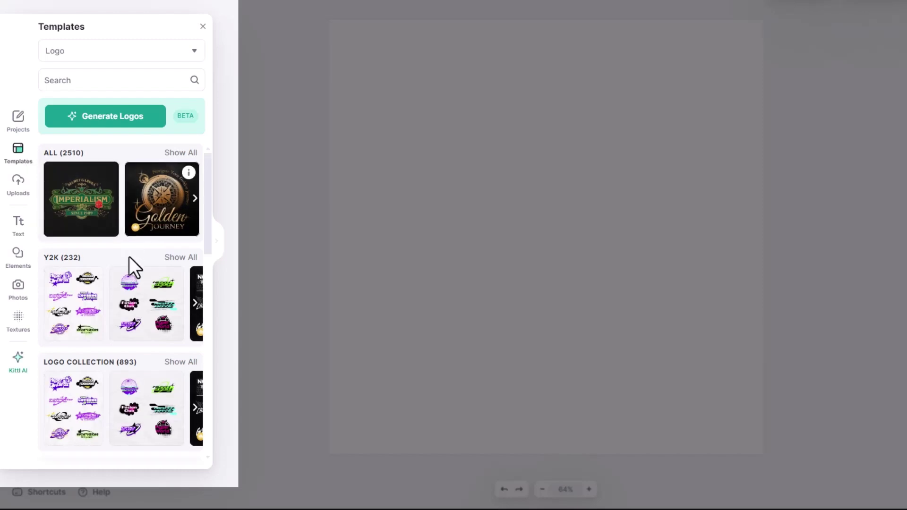
scroll(130, 286, down, 3)
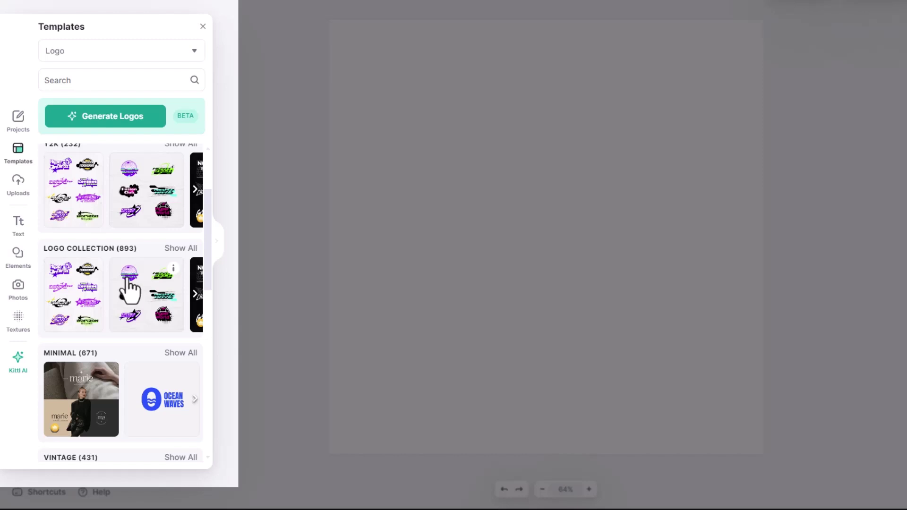
scroll(131, 288, up, 3)
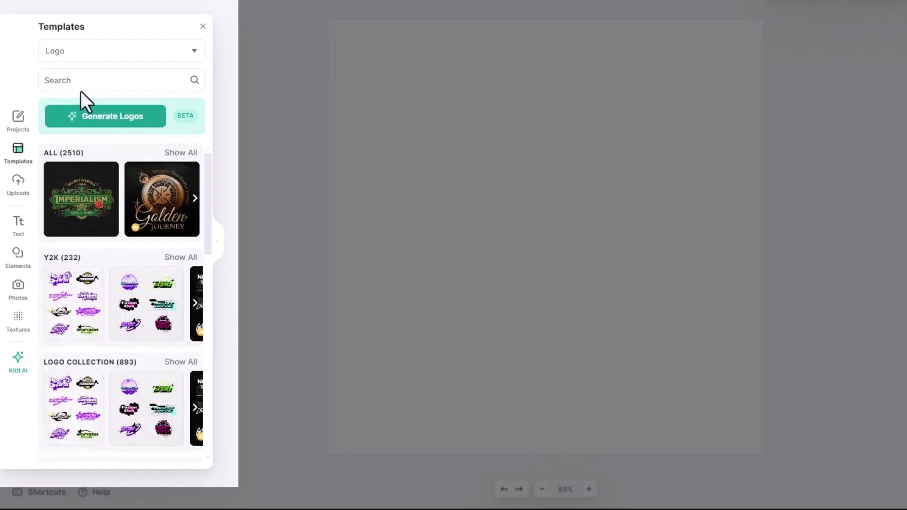
click(18, 186)
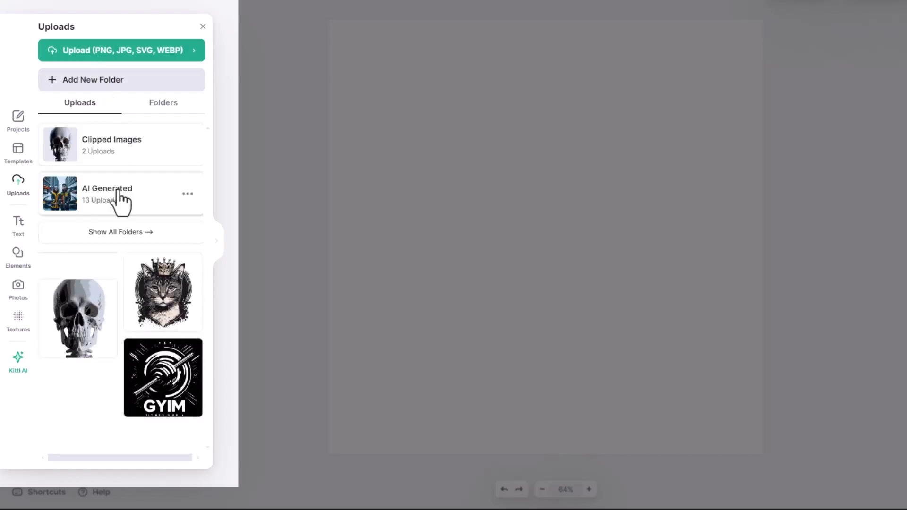
Browse the text presets and the Ornaments, Illustrations and Abstract element tabs
click(16, 233)
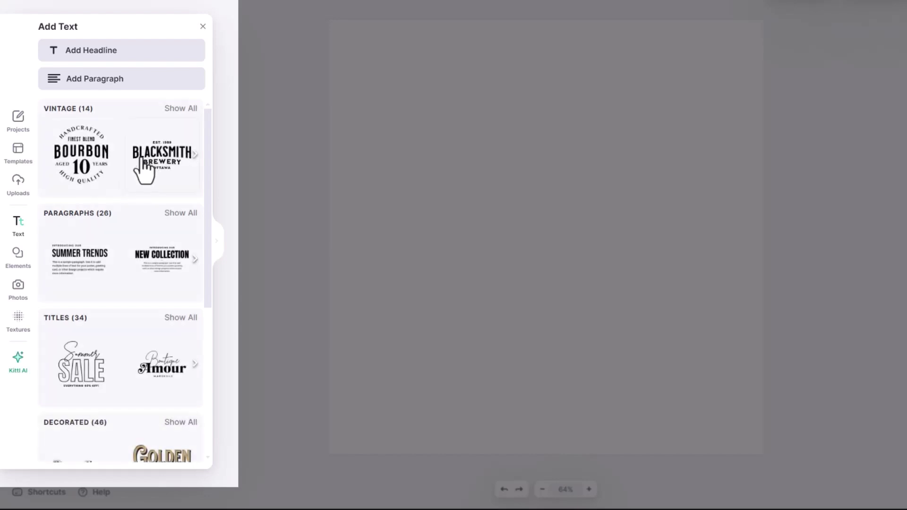
scroll(142, 176, down, 3)
scroll(132, 239, up, 3)
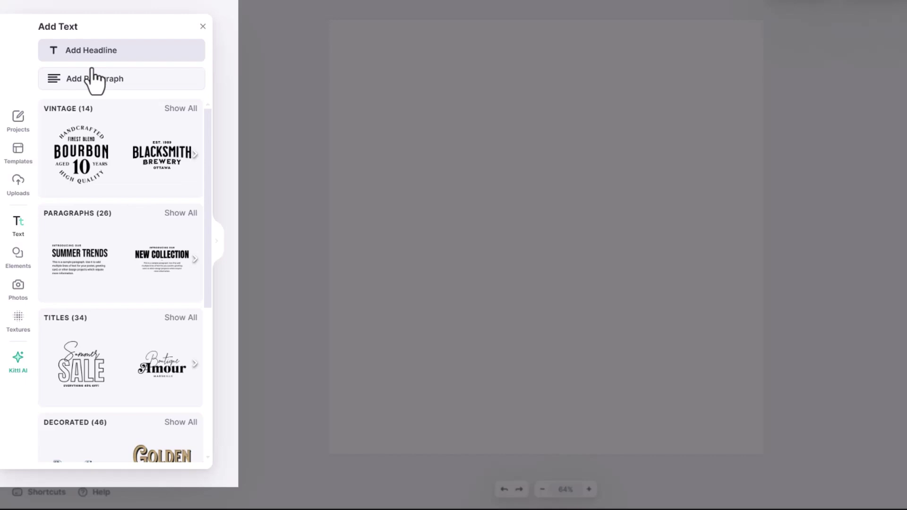
click(16, 262)
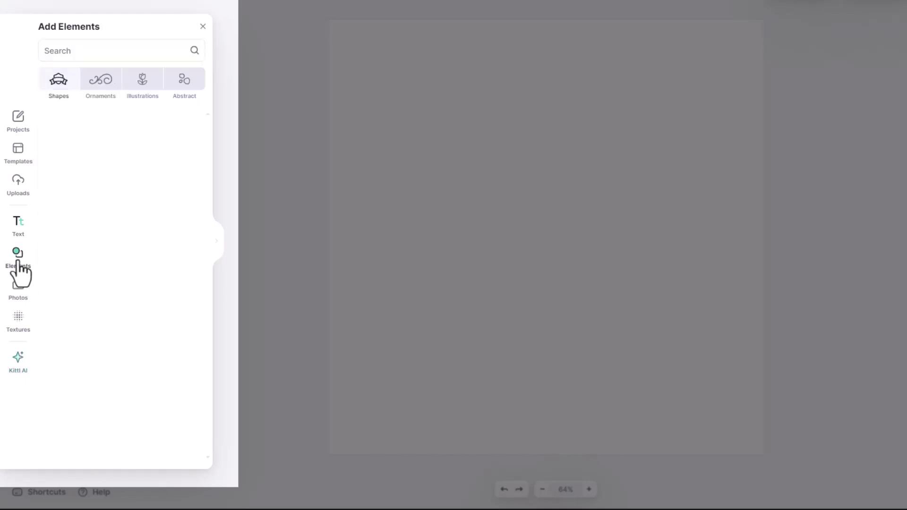
click(110, 81)
click(151, 85)
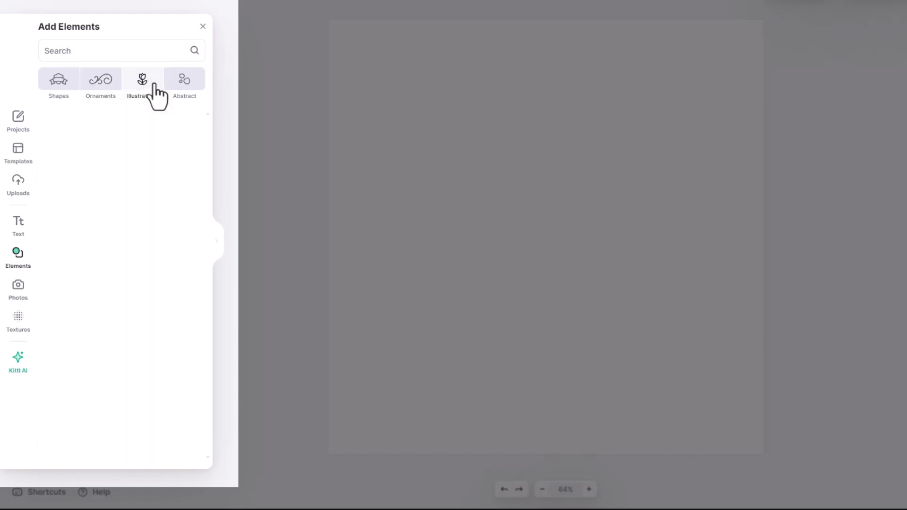
click(184, 84)
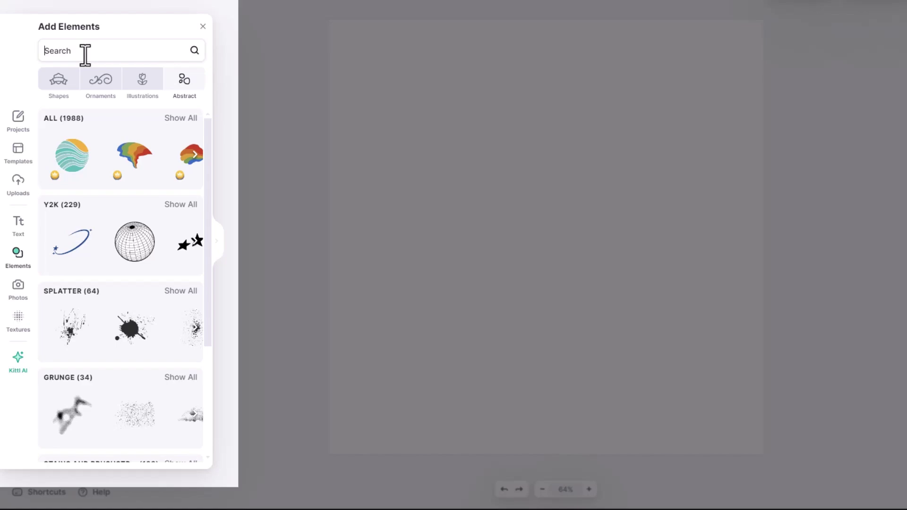
Look through the stock photos, then the Grunge and Paper texture collections
click(19, 290)
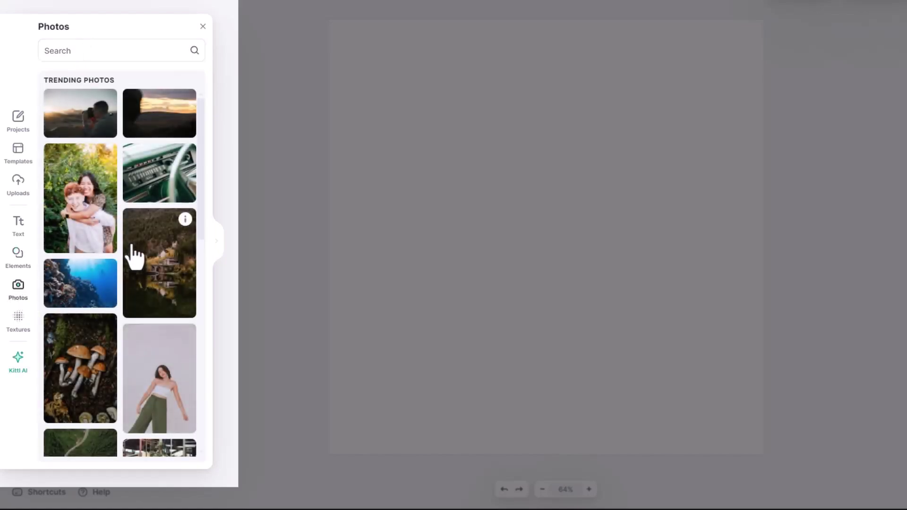
scroll(133, 246, down, 15)
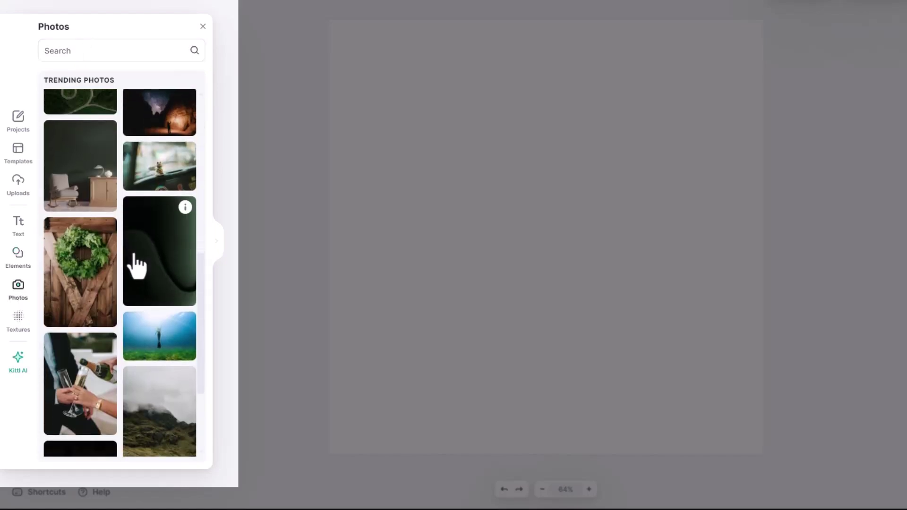
scroll(133, 263, up, 6)
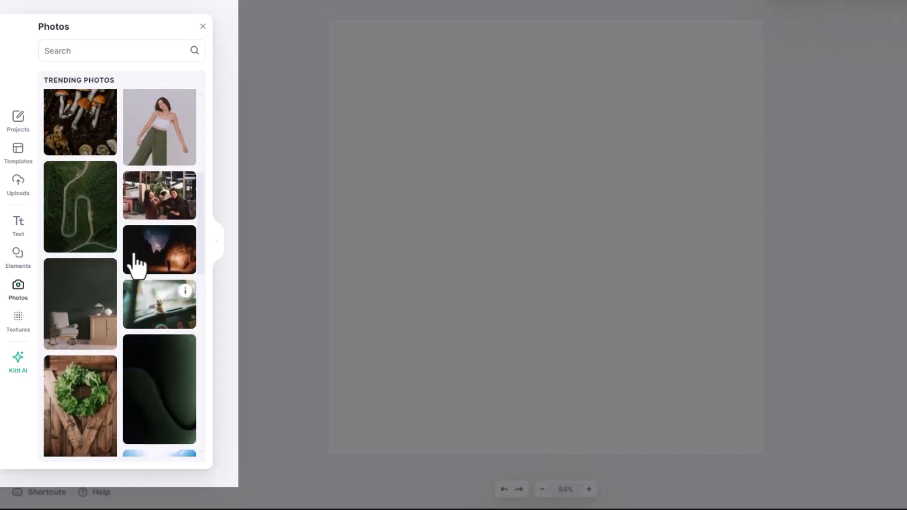
scroll(121, 231, up, 2)
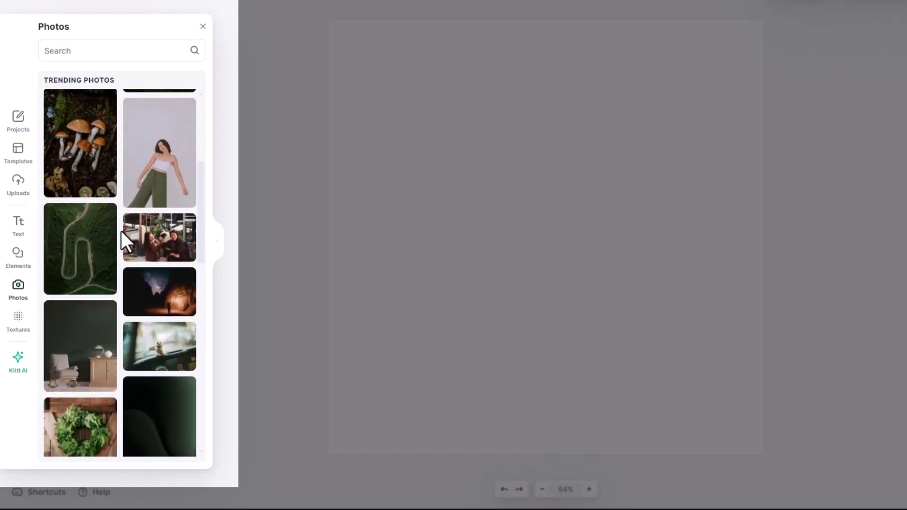
click(17, 326)
scroll(113, 222, down, 8)
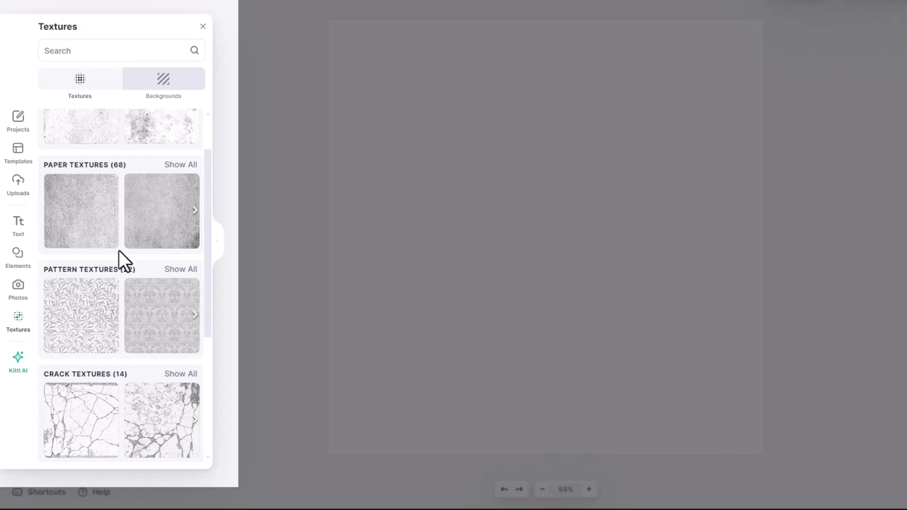
scroll(126, 355, up, 8)
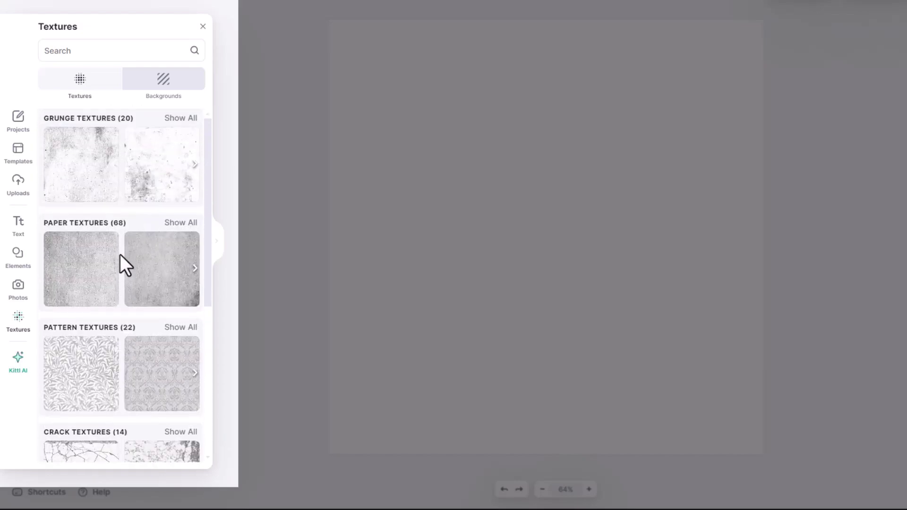
Generate AI logo ideas in the logo generator from the prompt 'a'
click(20, 370)
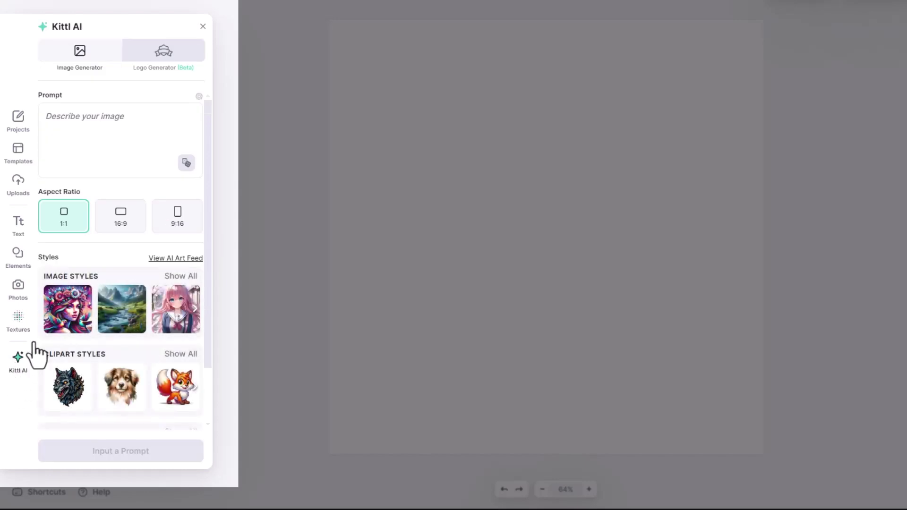
click(163, 69)
click(83, 123)
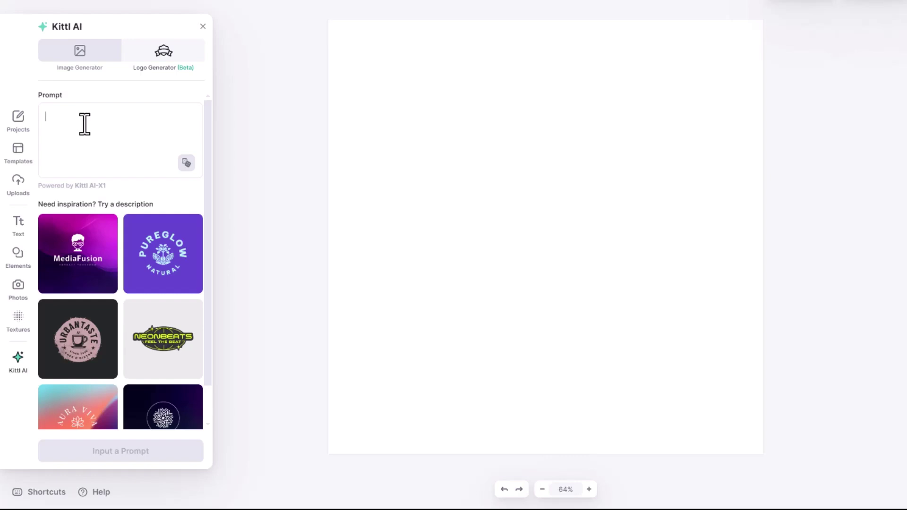
text(a)
click(124, 453)
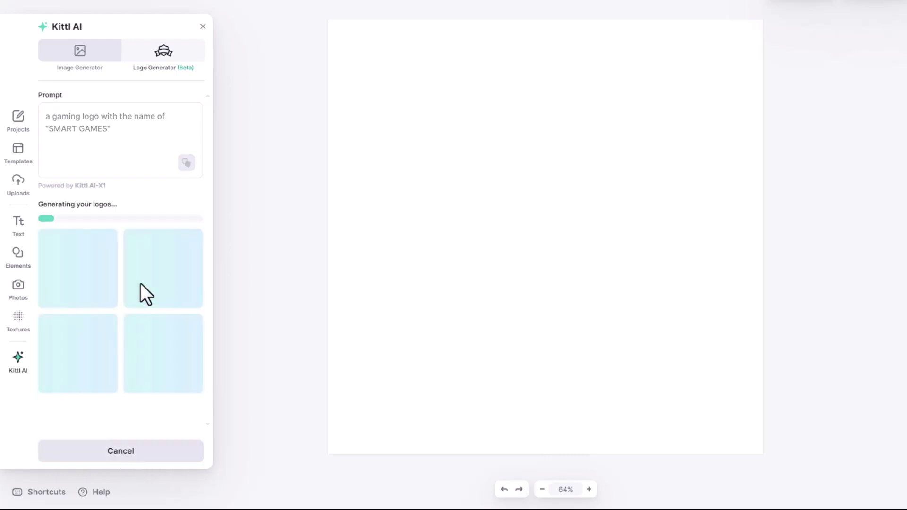
click(168, 265)
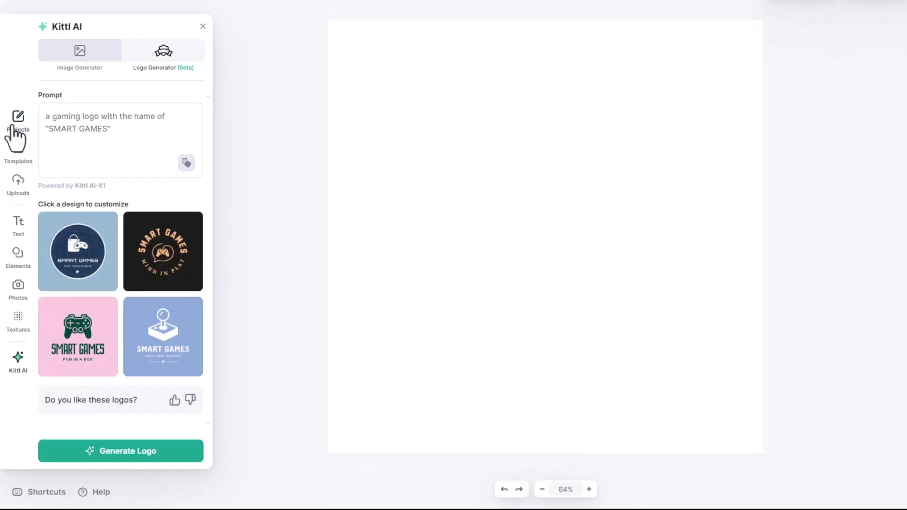
List all 2510 logo templates and scroll down the grid
click(17, 149)
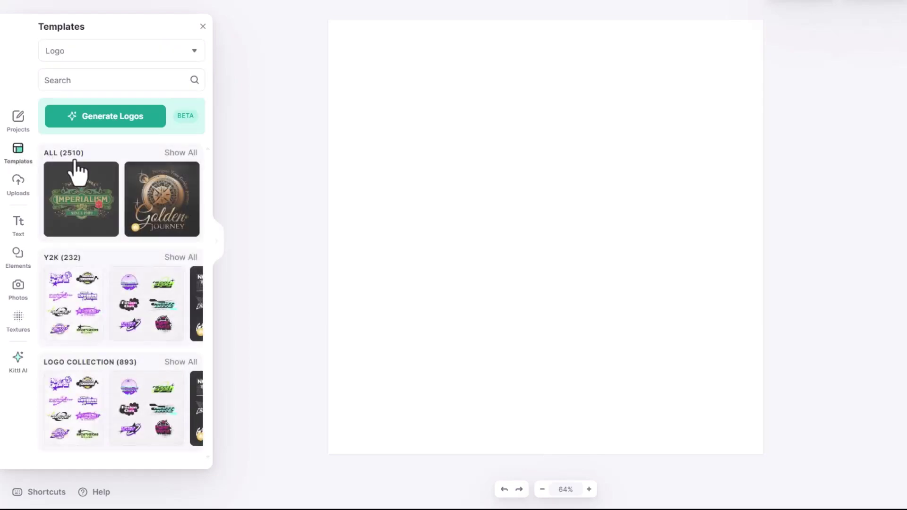
click(181, 153)
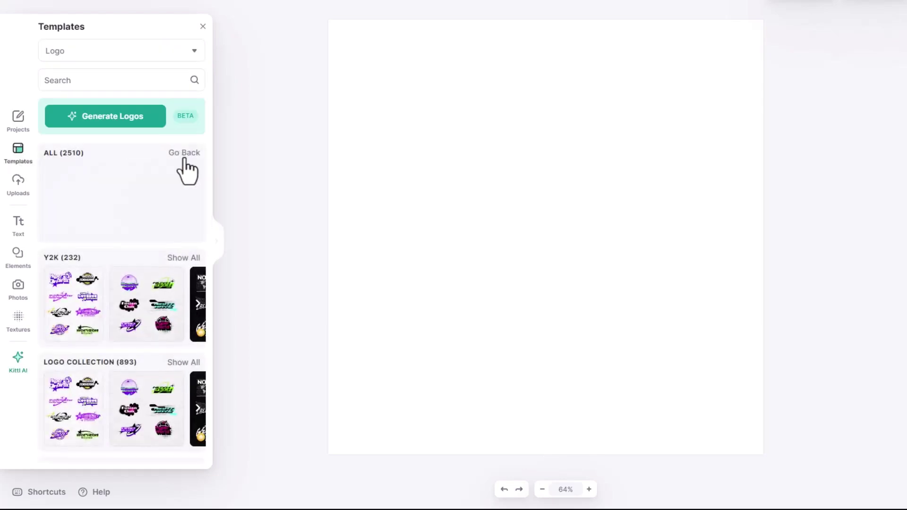
scroll(174, 253, down, 10)
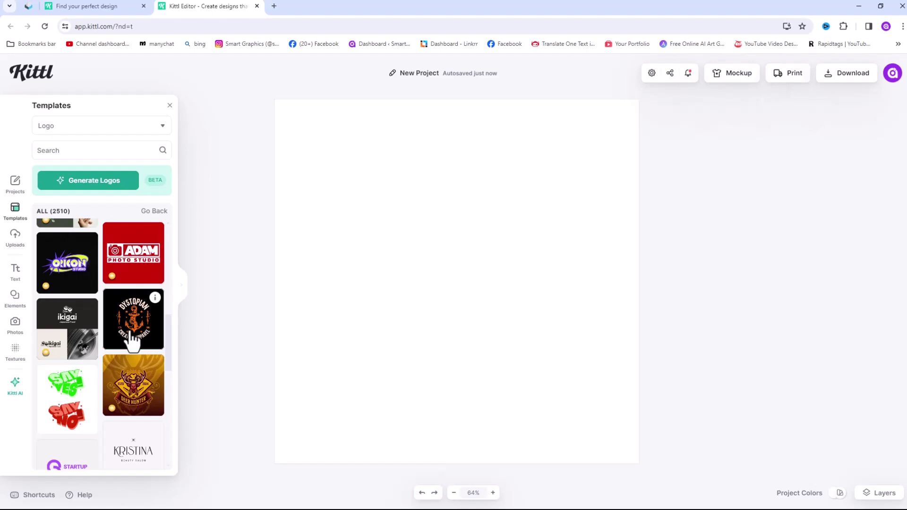
Load the Dystopian anchor badge template and change its top arc word to SMART
click(144, 269)
drag(234, 97, 635, 420)
click(676, 325)
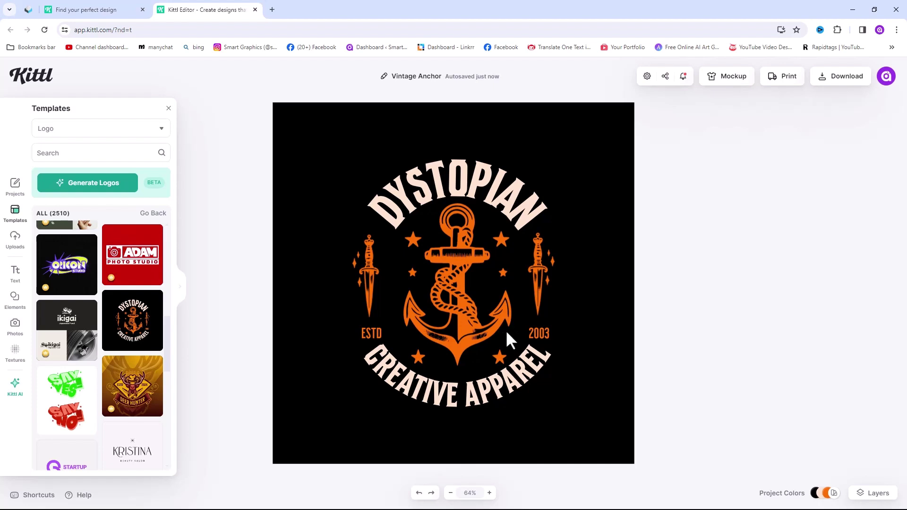
key(ctrl+z)
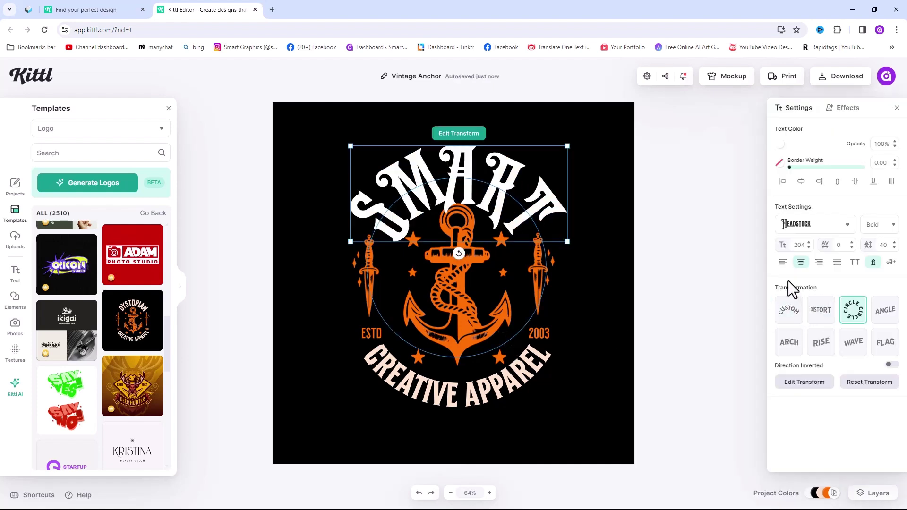
Shrink the anchor and centre it within the badge
click(477, 348)
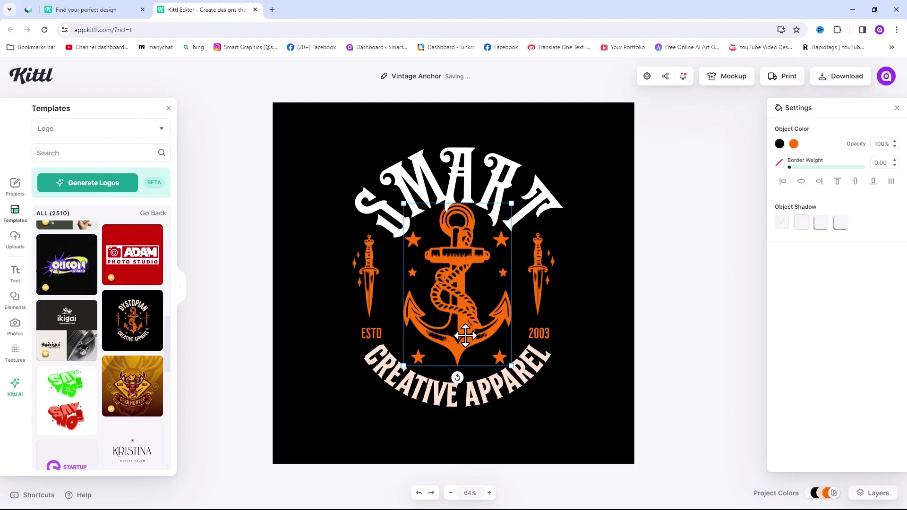
drag(467, 323, 465, 329)
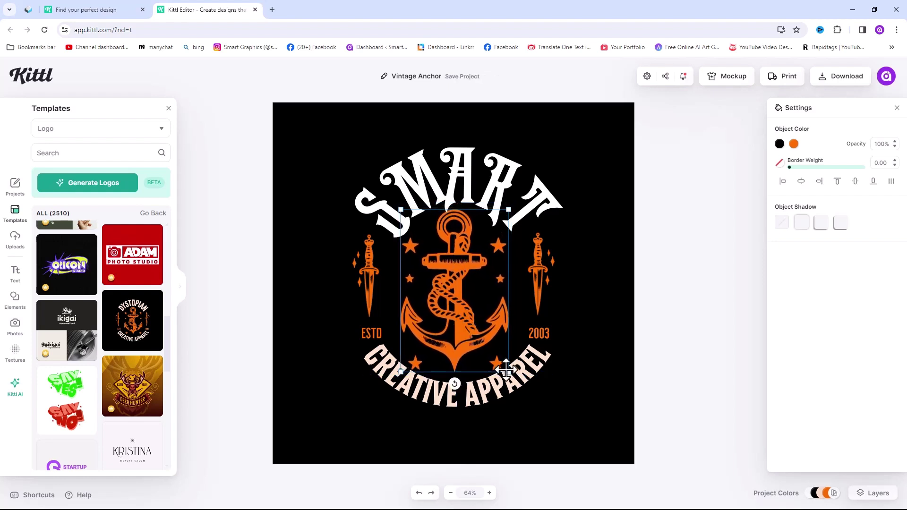
drag(506, 372, 480, 333)
drag(455, 303, 474, 323)
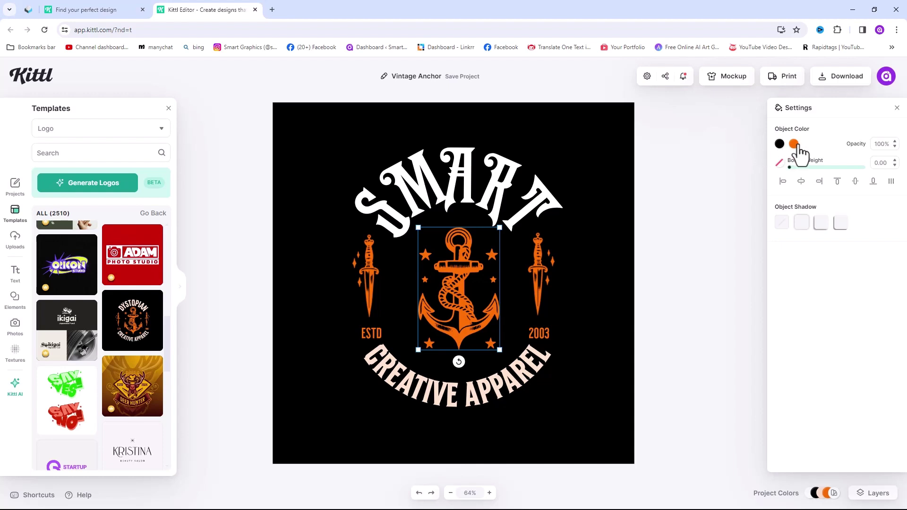
Recolour the anchor white and shift it slightly left
click(793, 144)
drag(694, 193, 657, 139)
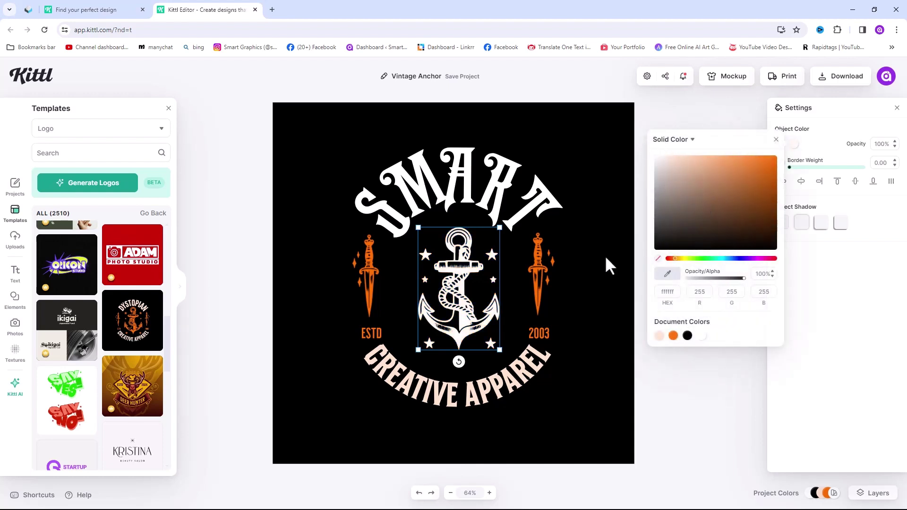
click(541, 282)
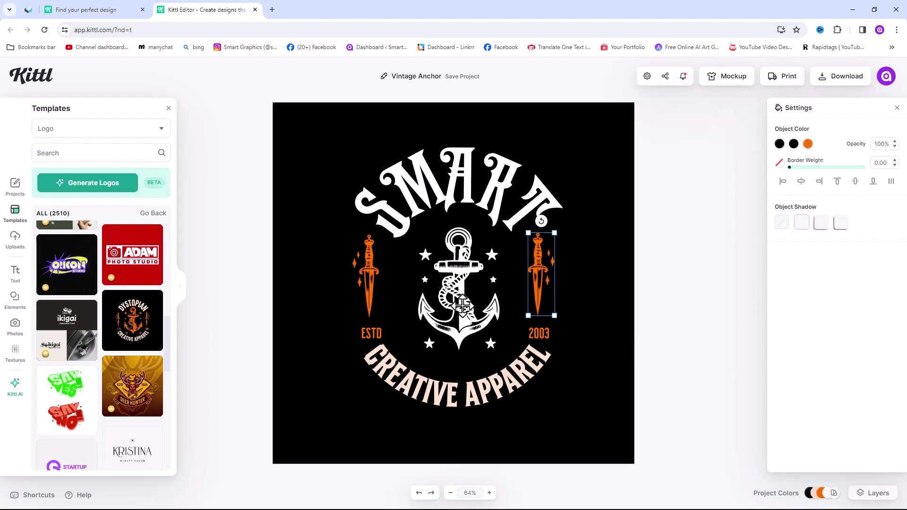
click(462, 307)
drag(474, 327, 472, 326)
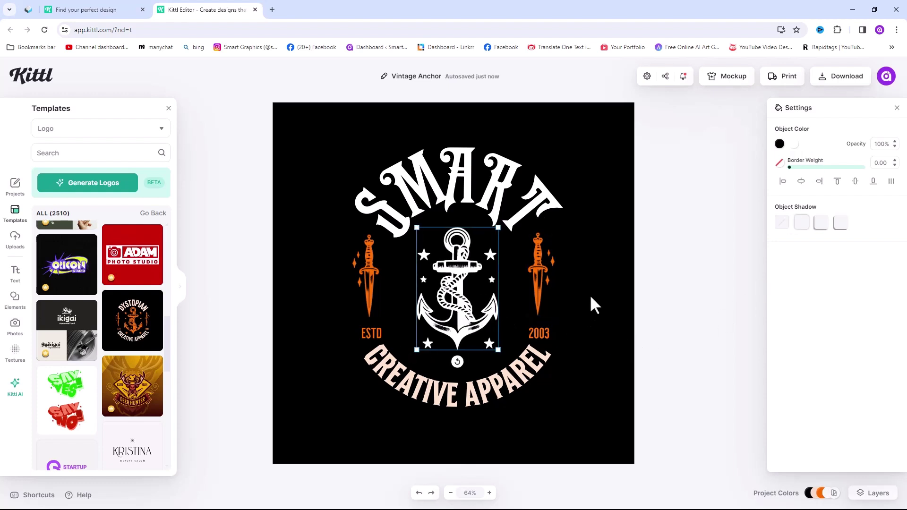
Look through the Share menu, then the Download options
click(666, 77)
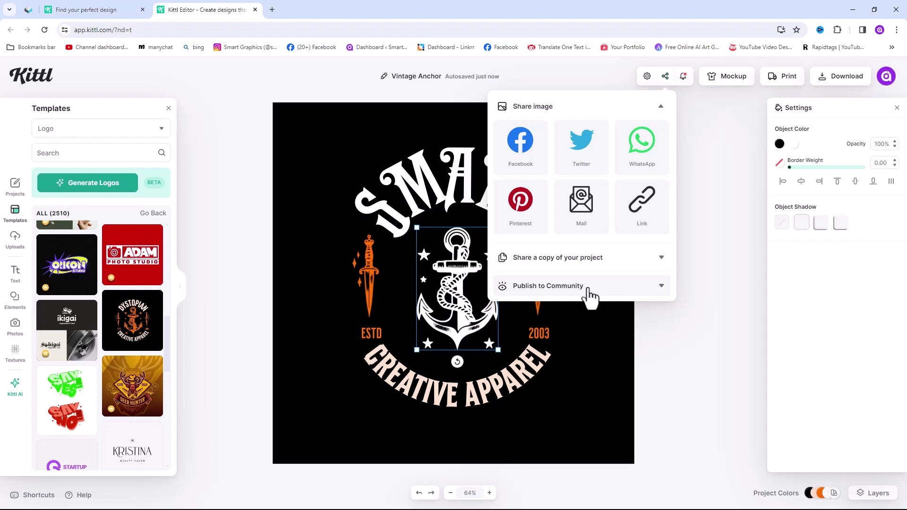
click(695, 127)
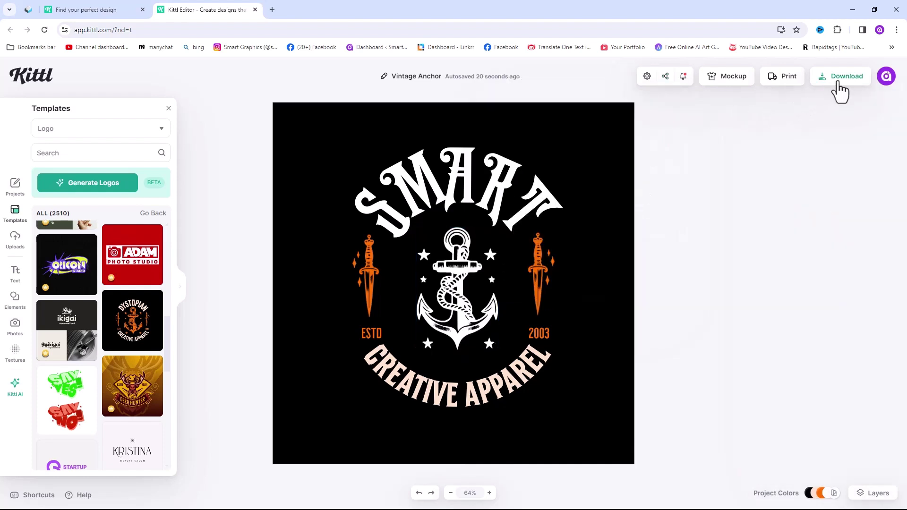
click(839, 89)
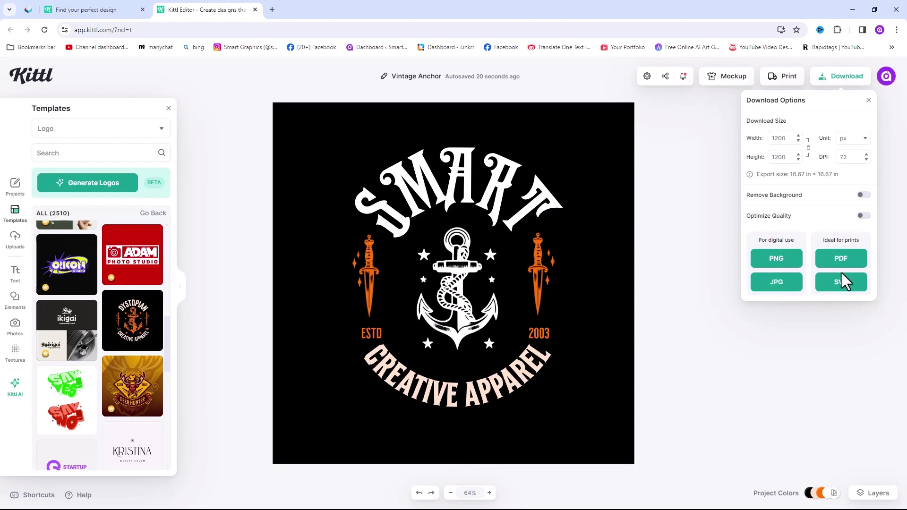
Remove the skull's blue accents and preview the DROGANZONE design on a T-shirt mockup
click(418, 494)
click(726, 76)
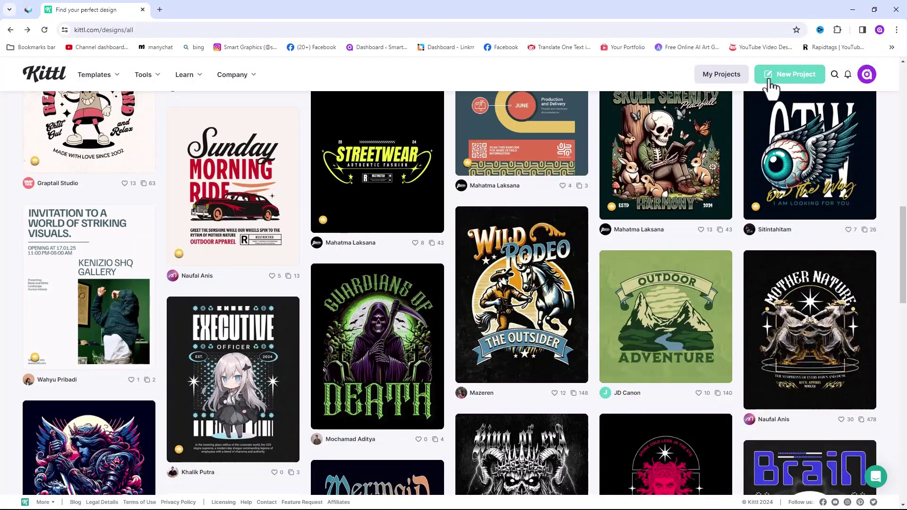
scroll(777, 155, up, 5)
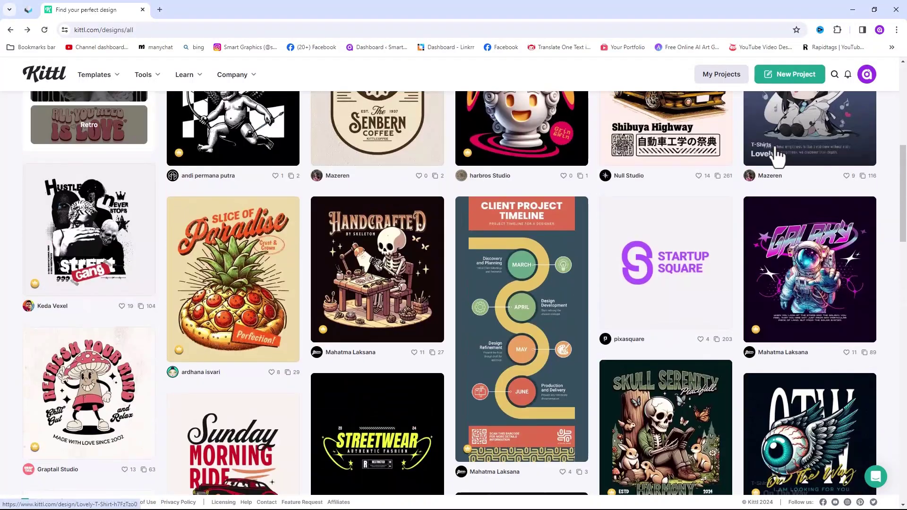
scroll(775, 156, up, 8)
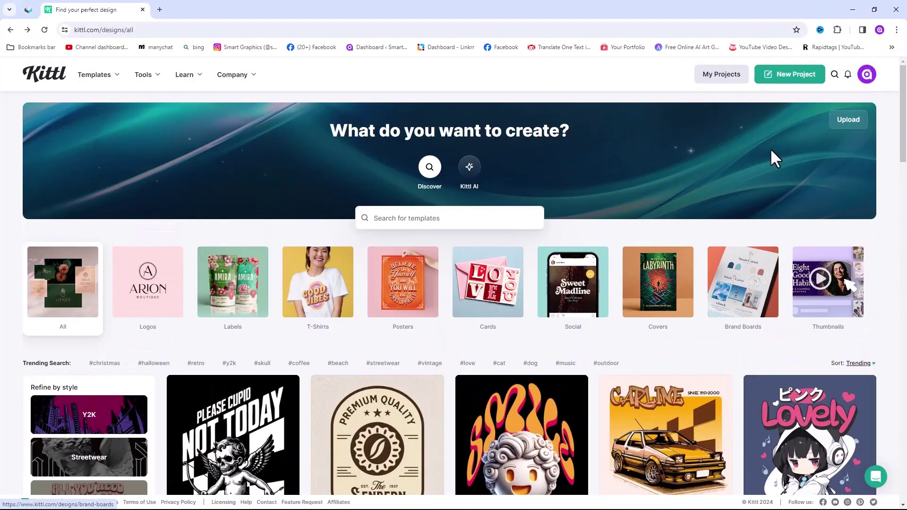
Start a new project using the 3600 × 4800 px T-Shirt POD preset at 300 DPI
click(788, 75)
scroll(439, 269, down, 1)
scroll(451, 271, up, 1)
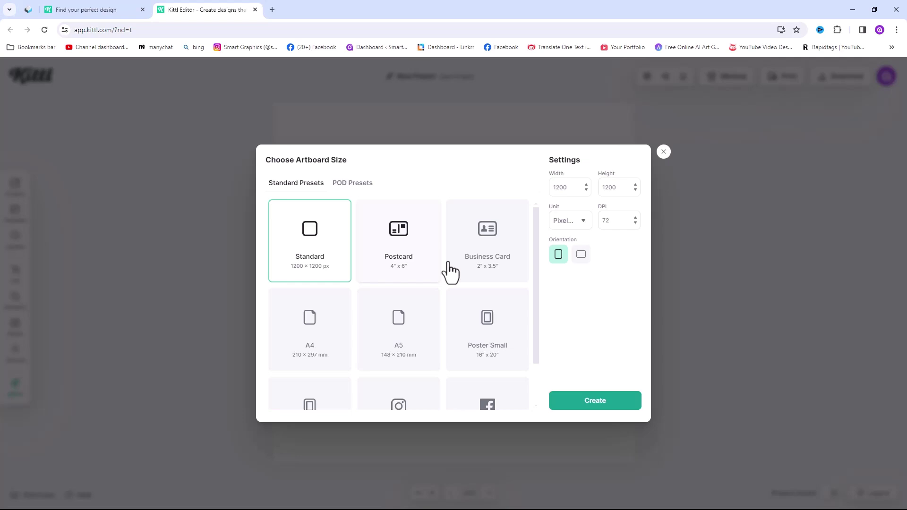
click(352, 186)
scroll(466, 310, down, 4)
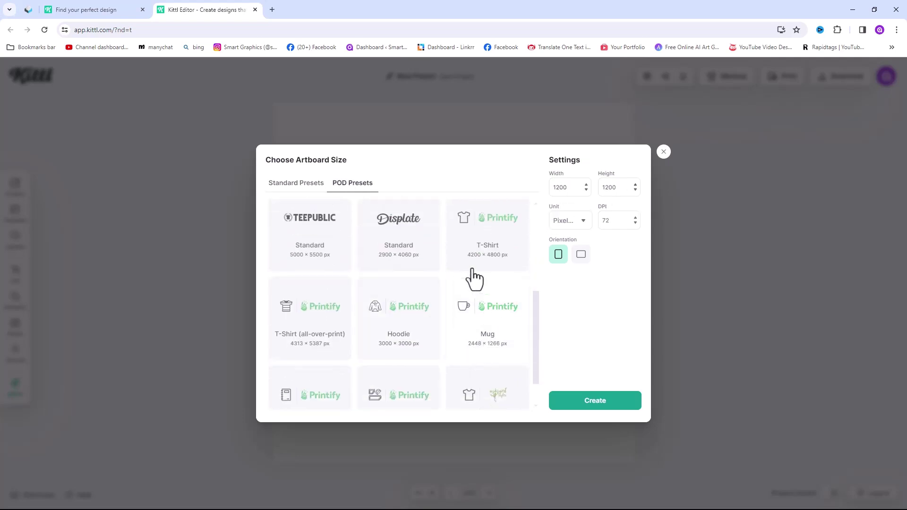
scroll(486, 405, down, 1)
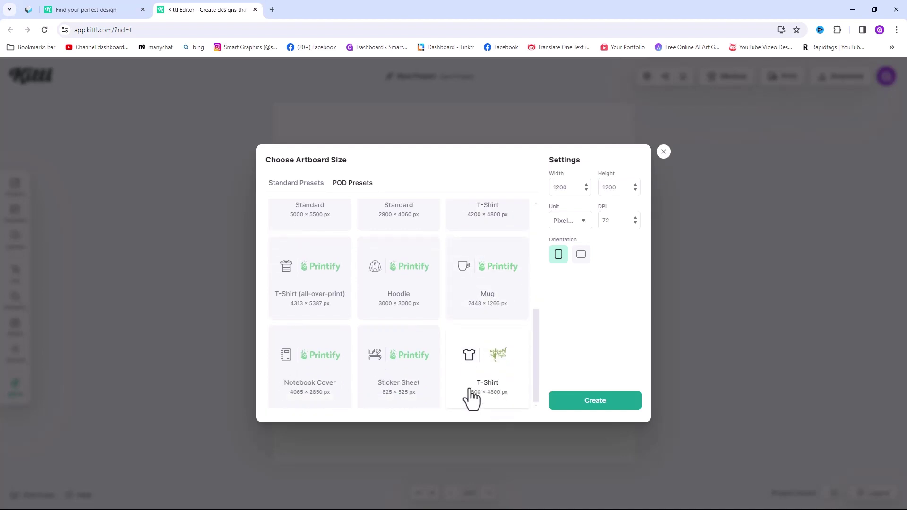
click(493, 370)
click(590, 402)
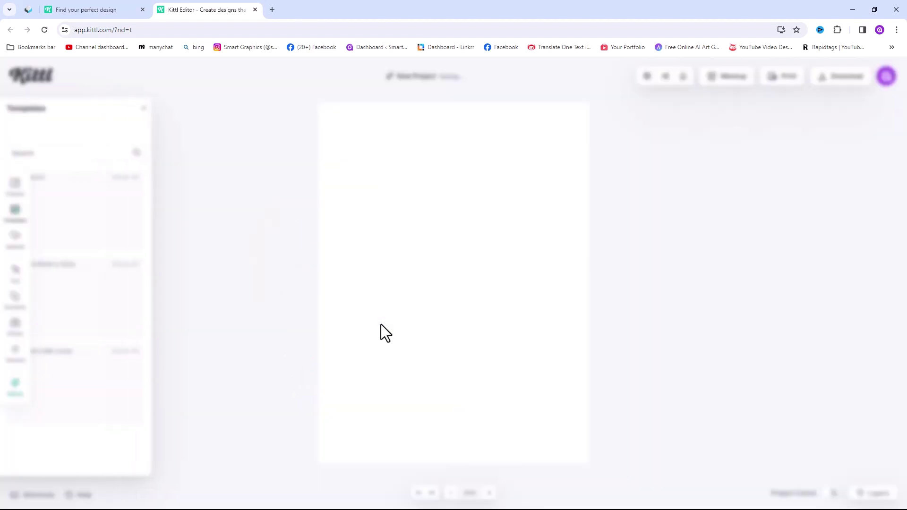
Add a skull illustration from the HEAD BONE elements search, enlarged and centred
click(15, 270)
click(15, 297)
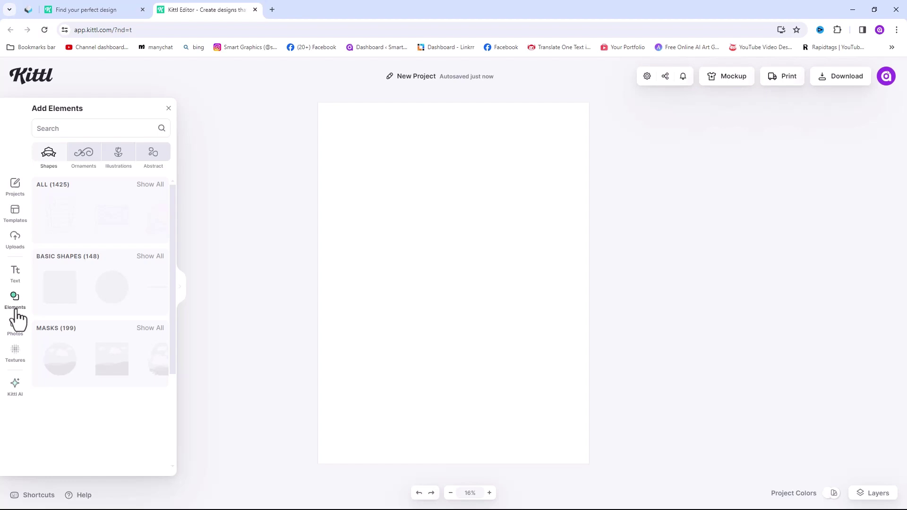
click(159, 131)
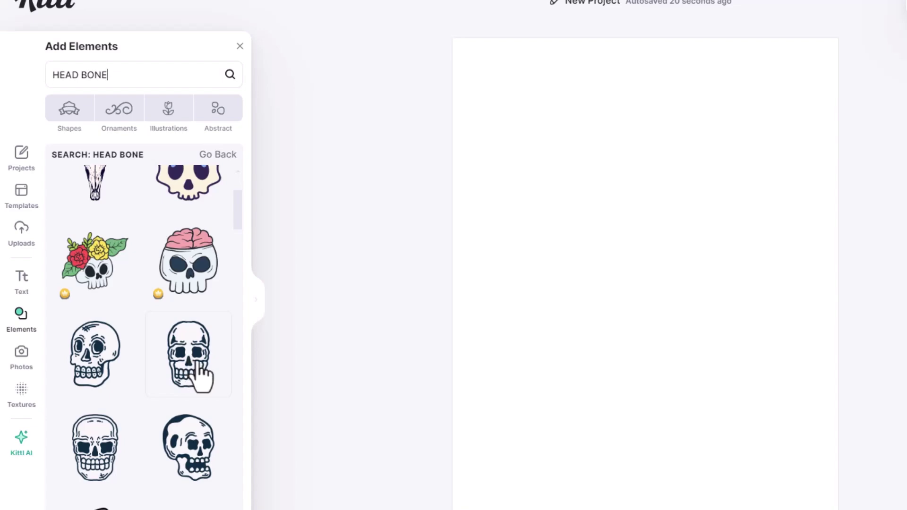
click(195, 364)
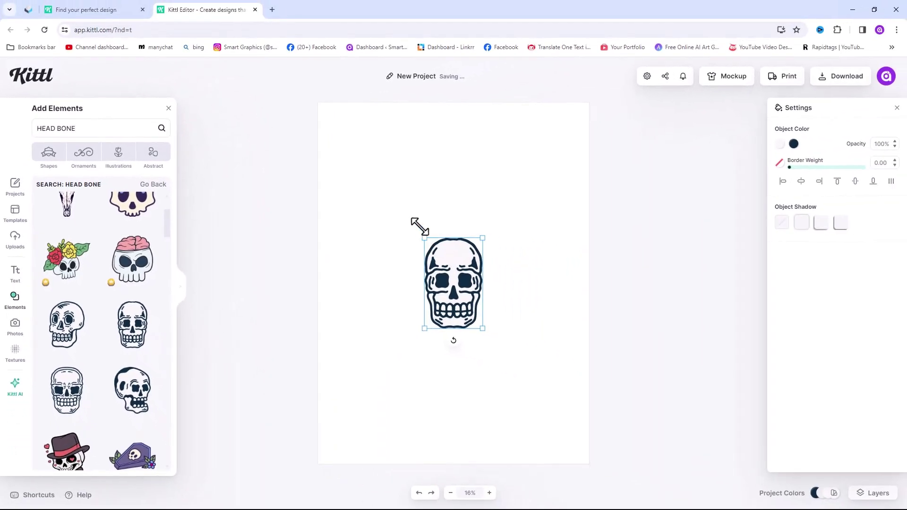
drag(420, 227, 359, 132)
drag(435, 267, 482, 318)
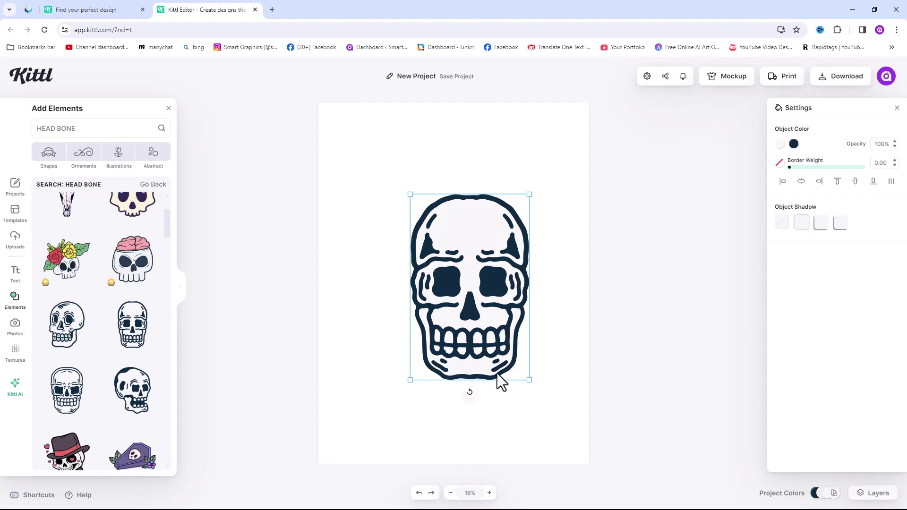
Make the canvas background black
click(540, 422)
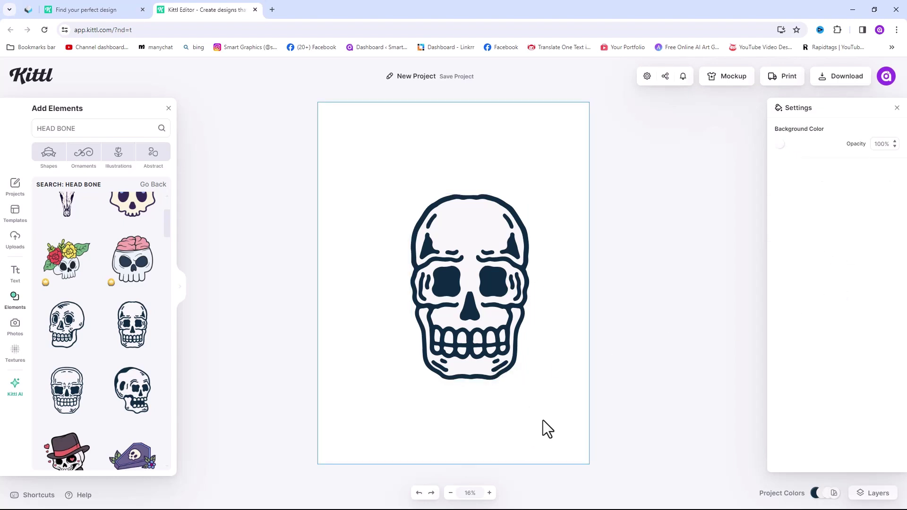
click(779, 143)
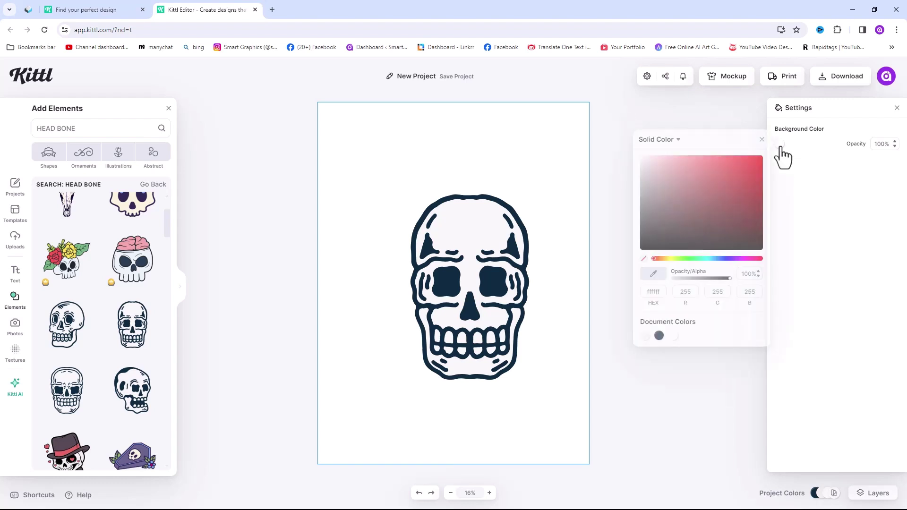
click(641, 249)
click(829, 234)
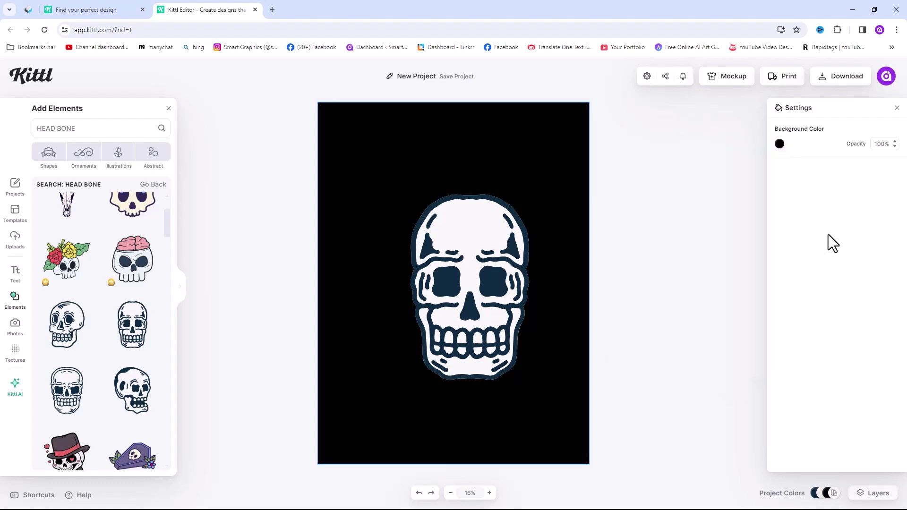
Recolour the skull's outline blue and make its white fill transparent
click(474, 311)
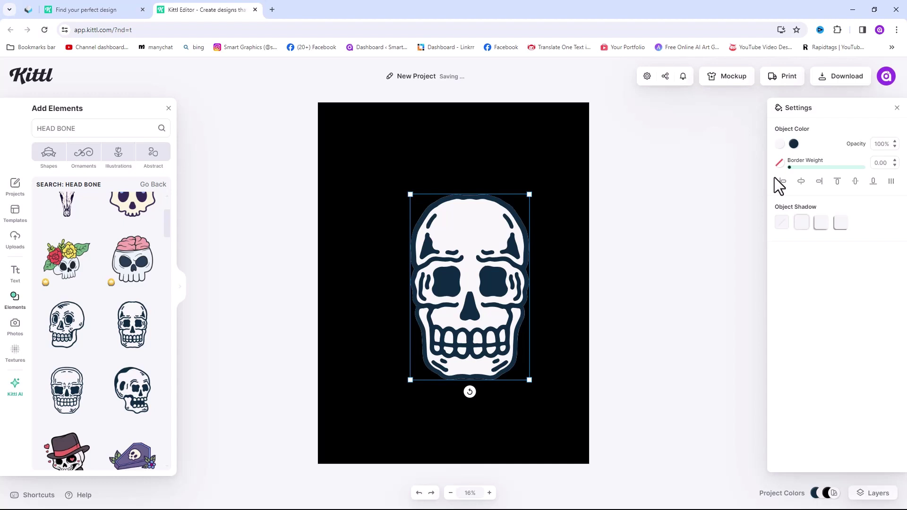
click(794, 144)
click(668, 336)
click(779, 144)
click(643, 258)
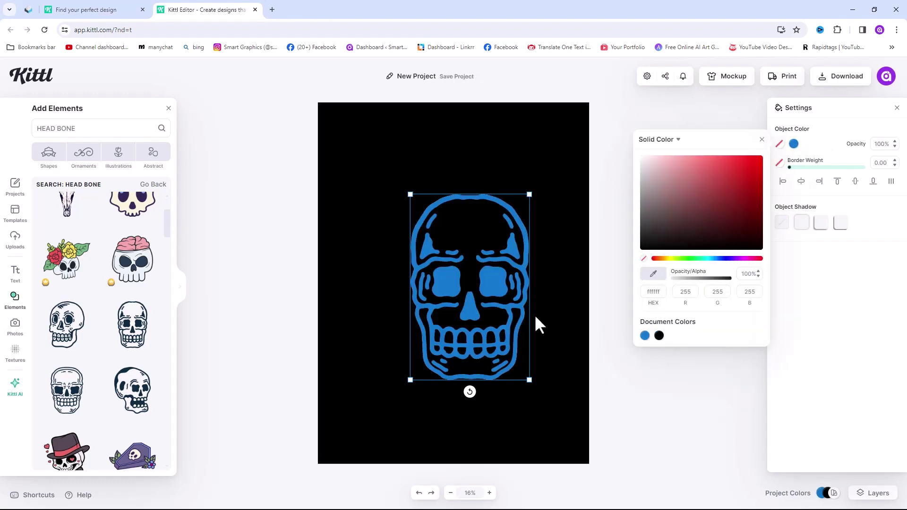
click(535, 317)
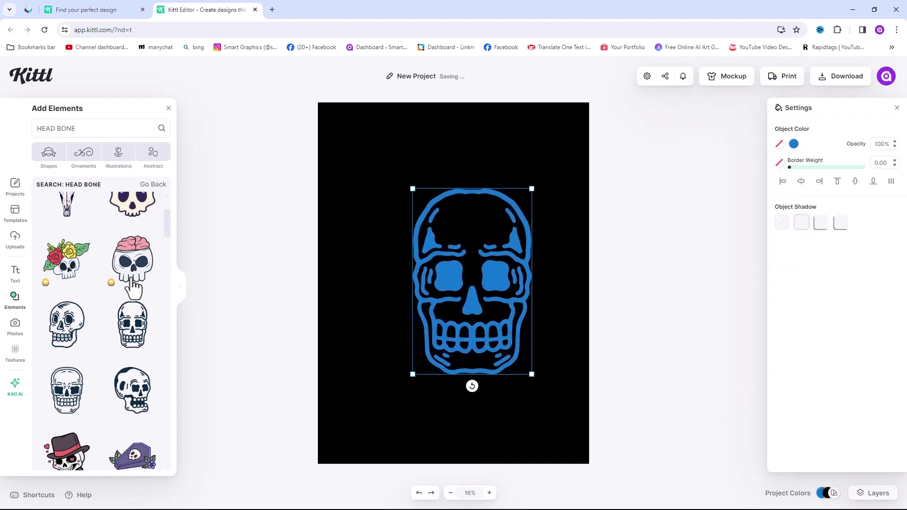
Add an enlarged white headline text reading DROGANZONE
click(17, 279)
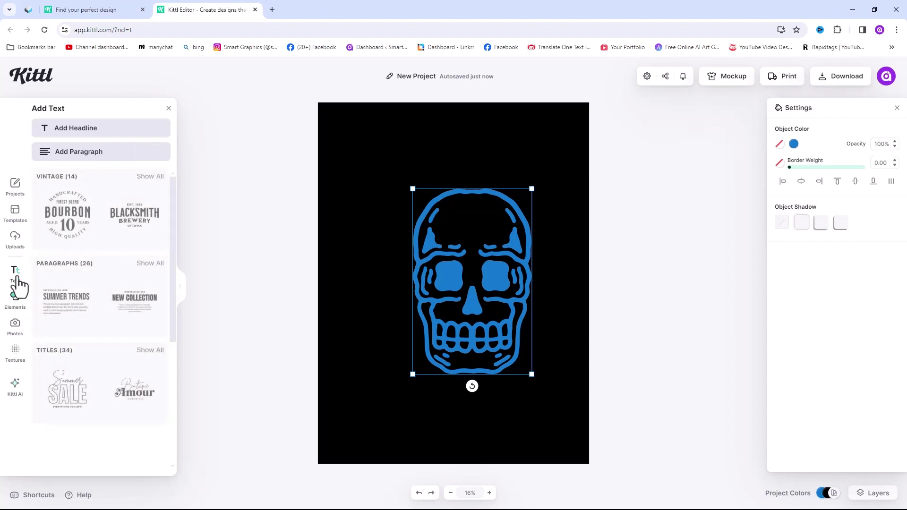
click(75, 128)
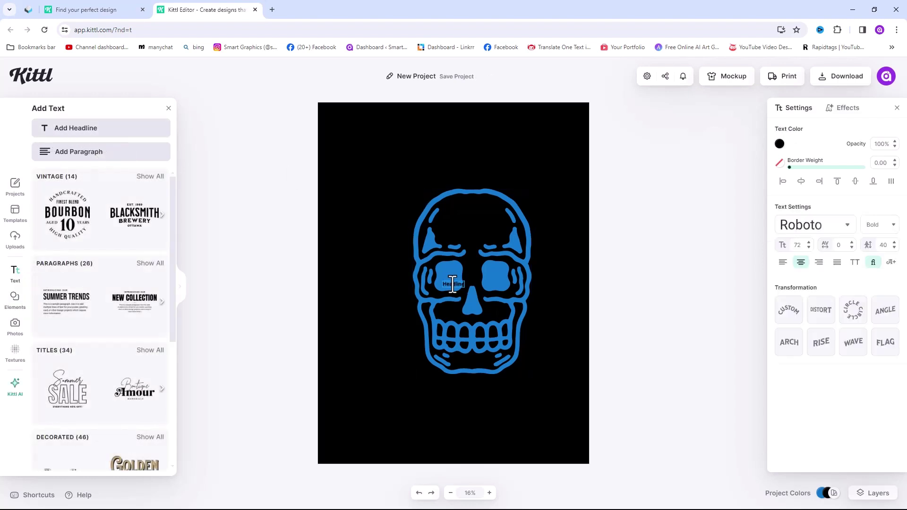
drag(442, 280, 378, 244)
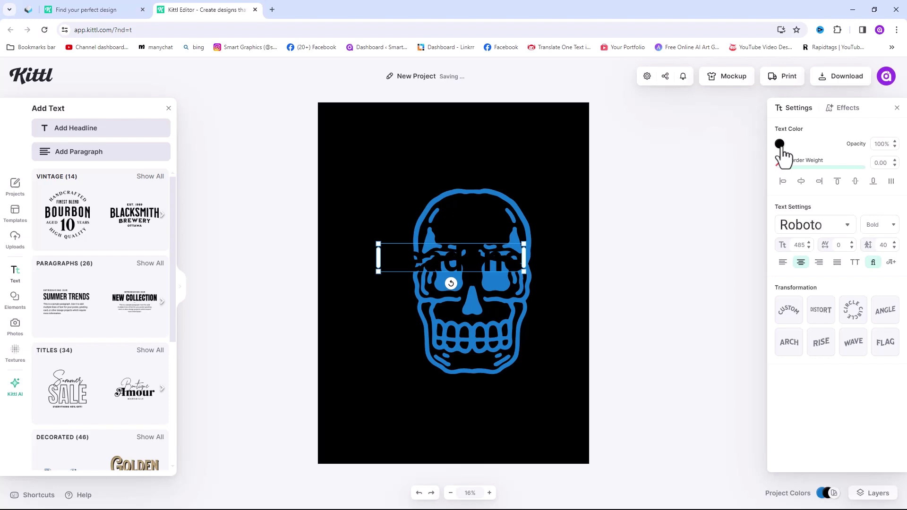
click(780, 146)
drag(745, 212, 626, 160)
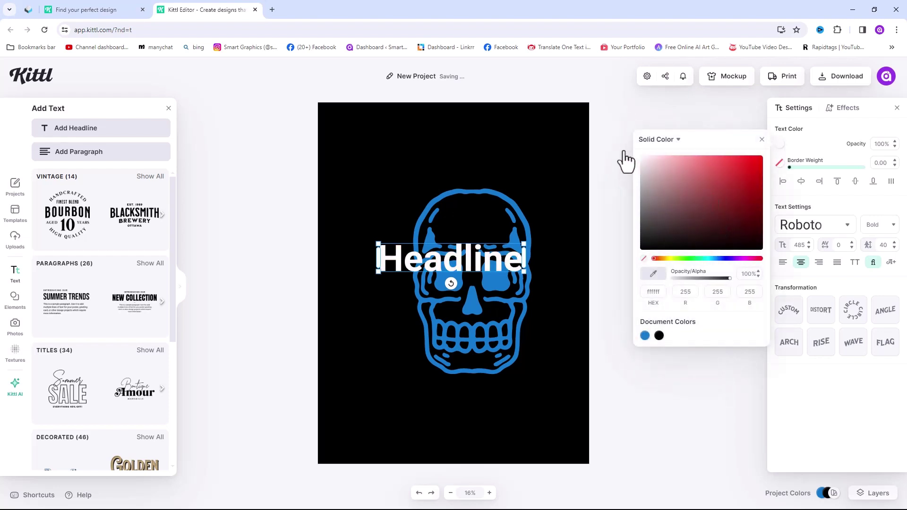
double_click(506, 263)
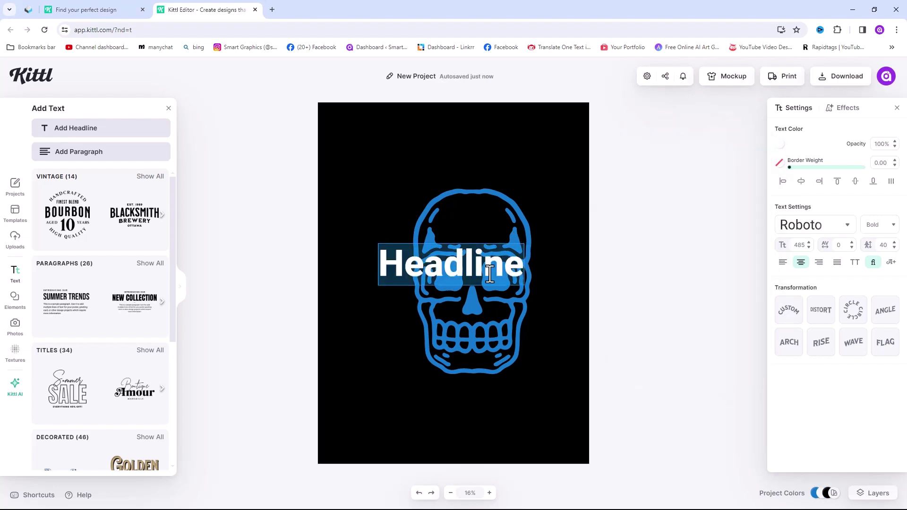
text(DROGANZON)
key(Escape)
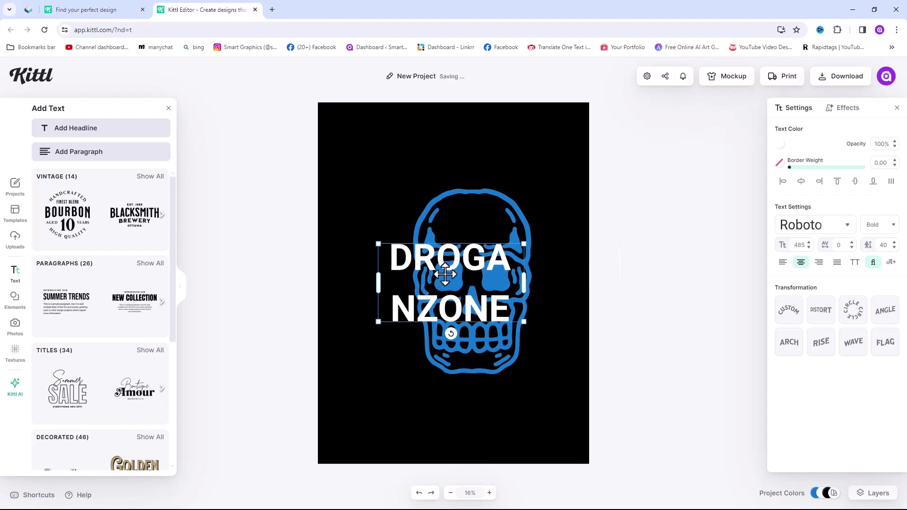
Widen the text box, rotate DROGANZONE 90° and place it left of the skull
drag(539, 289, 626, 293)
drag(472, 286, 405, 255)
drag(473, 264, 401, 274)
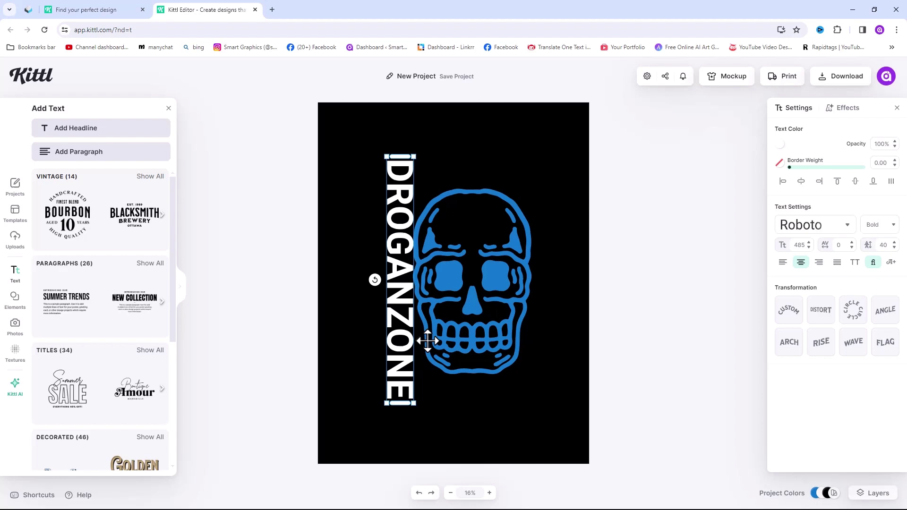
Give the DROGANZONE text a red border
click(495, 346)
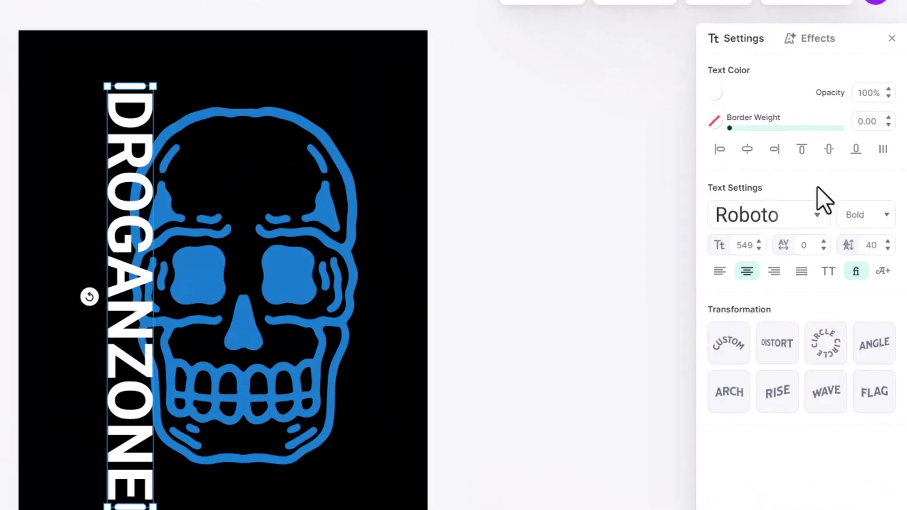
mouse_move(730, 128)
mouse_down()
mouse_move(782, 132)
mouse_move(723, 135)
mouse_up()
click(714, 121)
click(687, 140)
Set the DROGANZONE text to the Adventurer 03 font at size 441
click(817, 215)
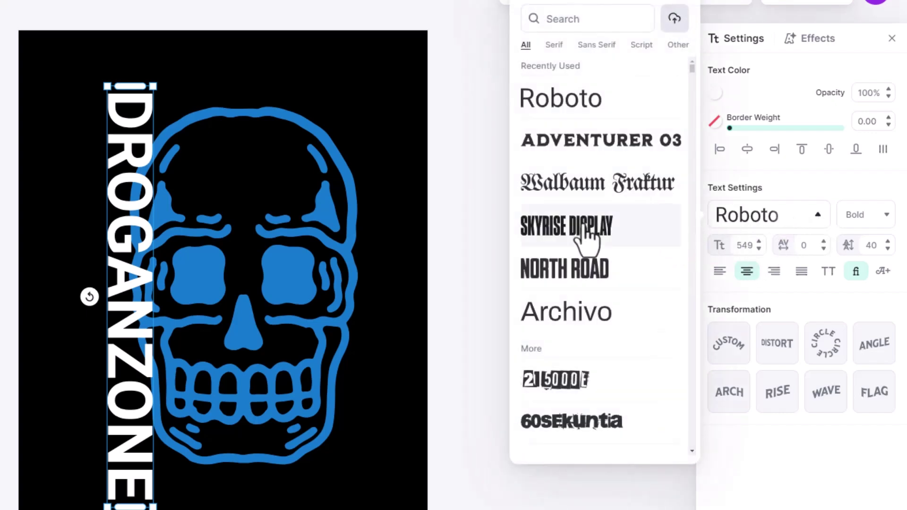
click(591, 191)
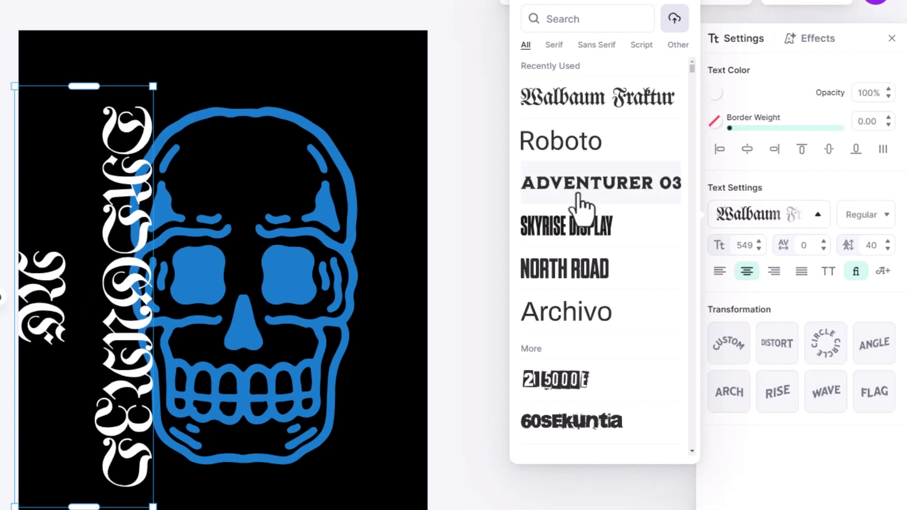
click(586, 196)
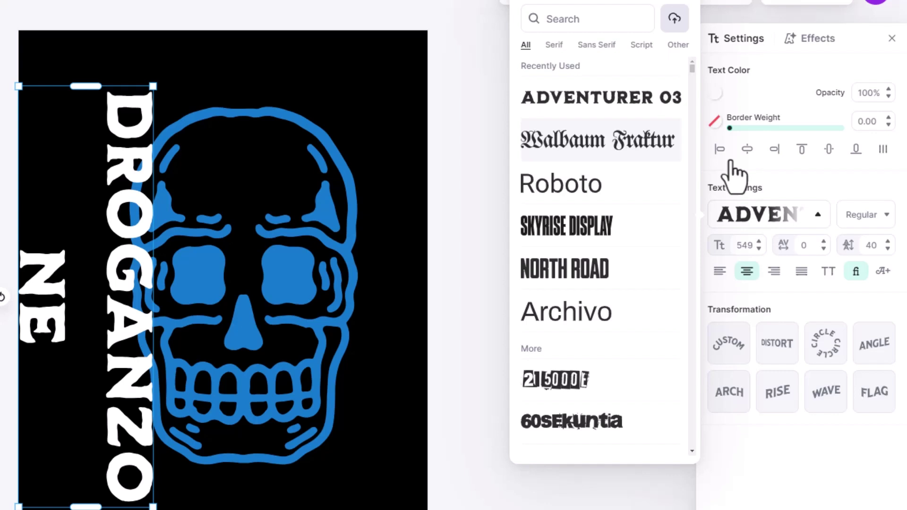
click(758, 250)
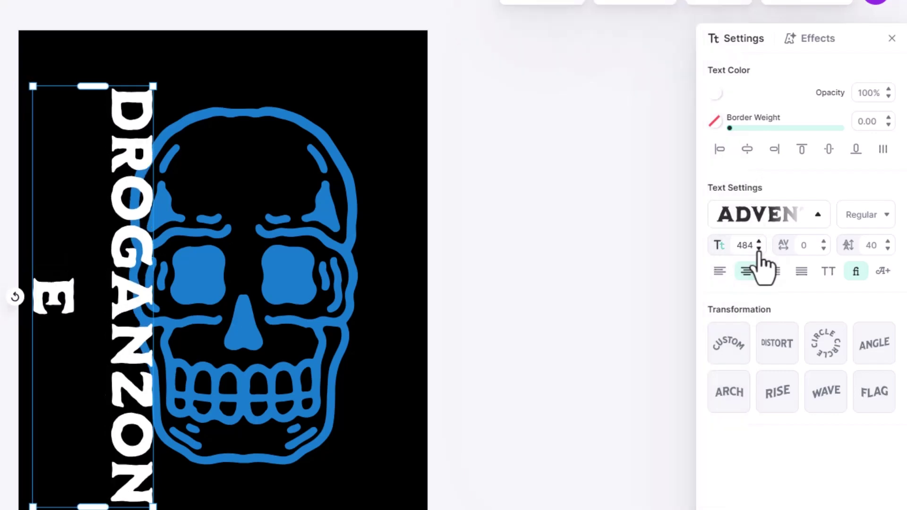
Reselect the vertical DROGANZONE text and nudge it slightly down
click(186, 362)
click(126, 324)
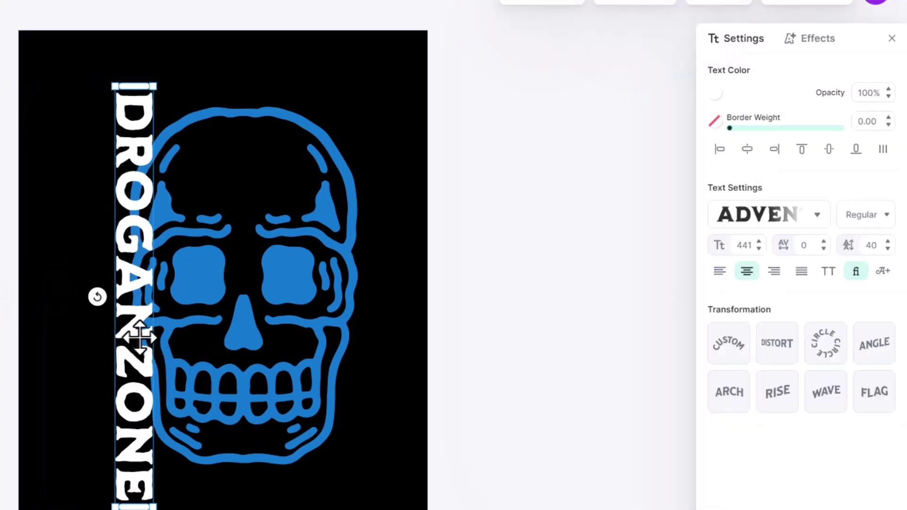
key(ctrl+z)
click(144, 361)
drag(144, 361, 144, 371)
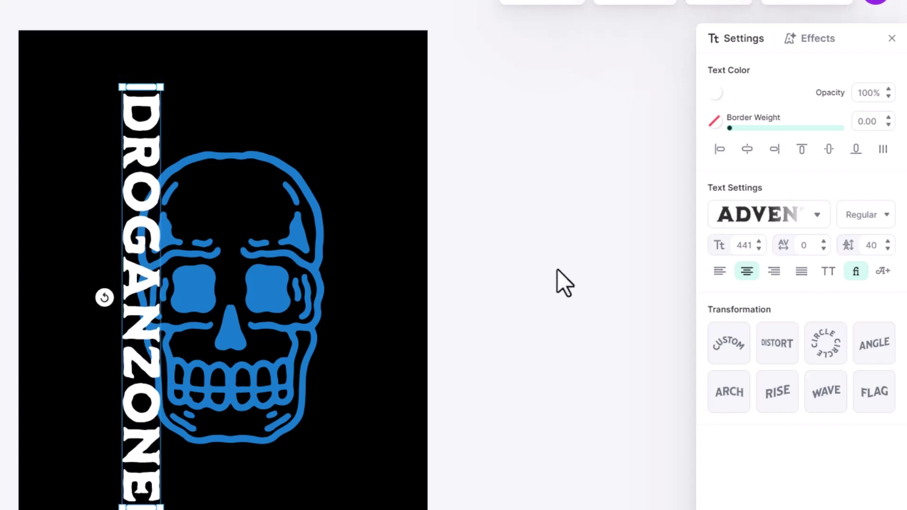
click(722, 350)
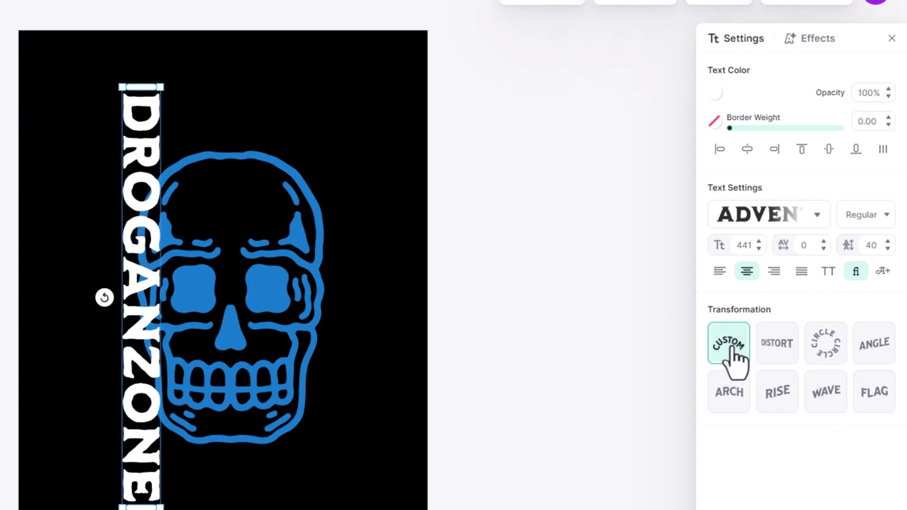
click(732, 356)
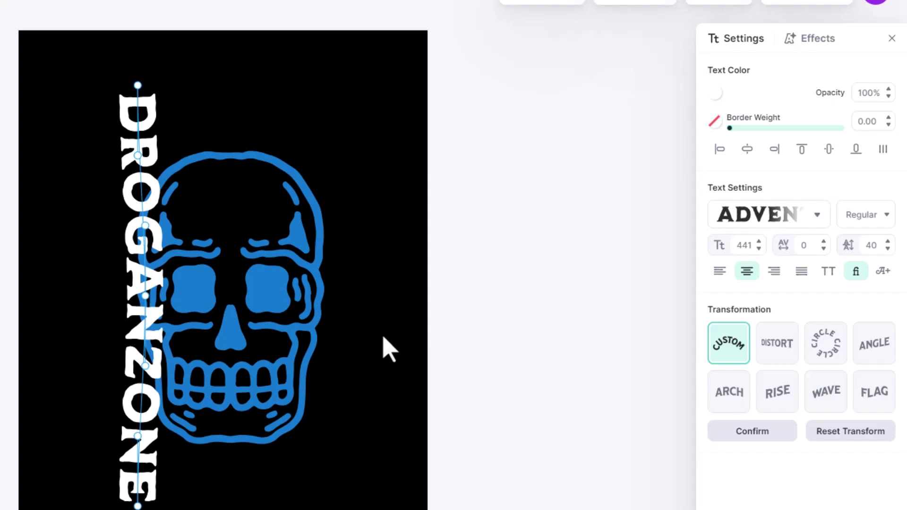
drag(144, 296, 106, 296)
drag(138, 155, 167, 124)
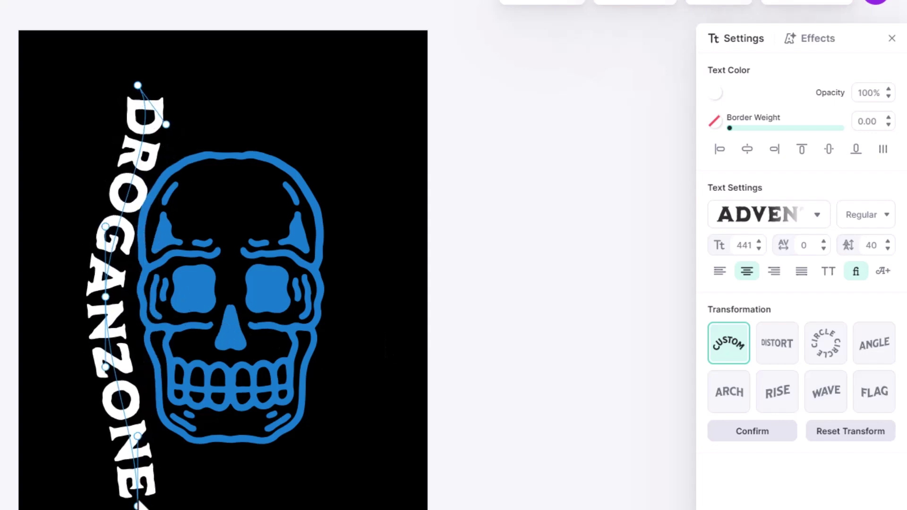
drag(137, 505, 184, 507)
click(778, 368)
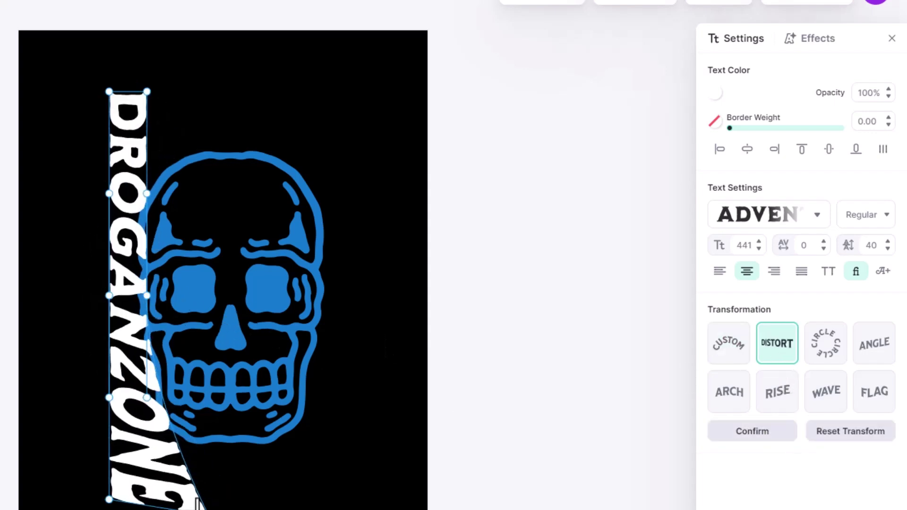
drag(144, 92, 229, 84)
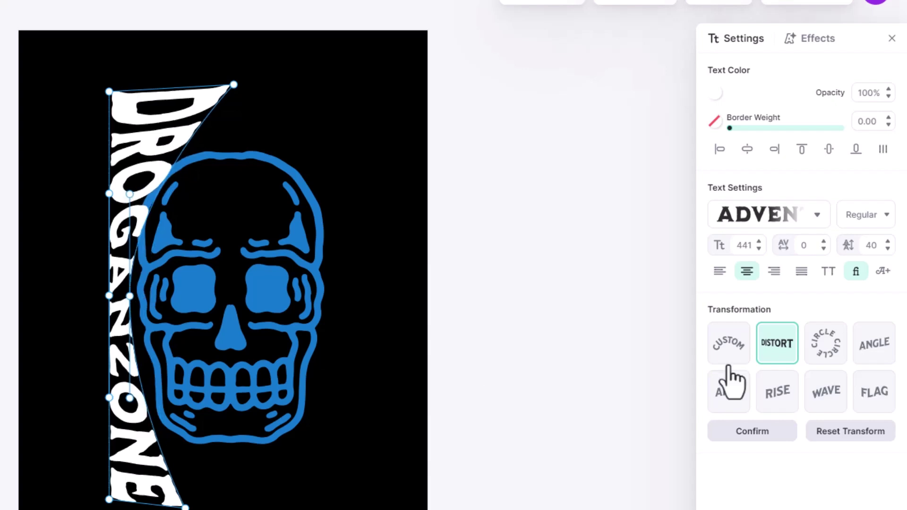
click(824, 352)
drag(240, 295, 395, 298)
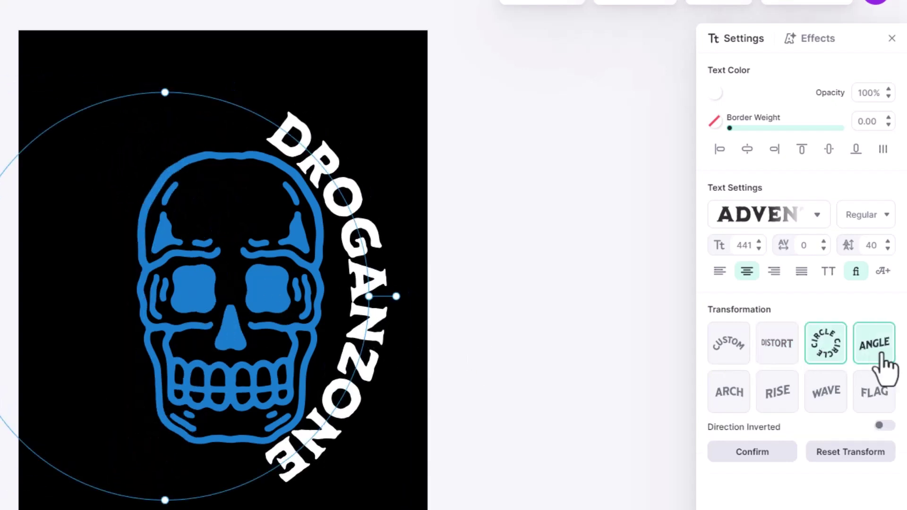
click(874, 363)
drag(328, 505, 397, 491)
click(728, 392)
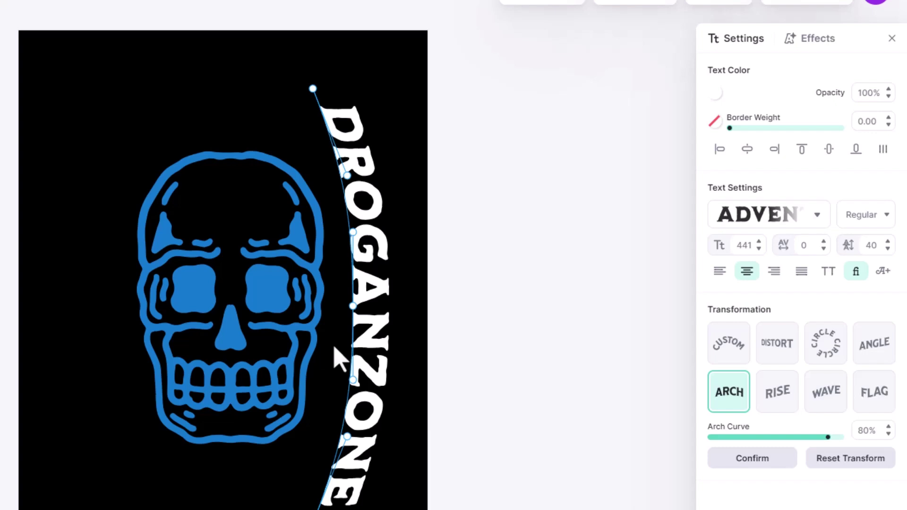
drag(355, 334, 324, 300)
click(778, 392)
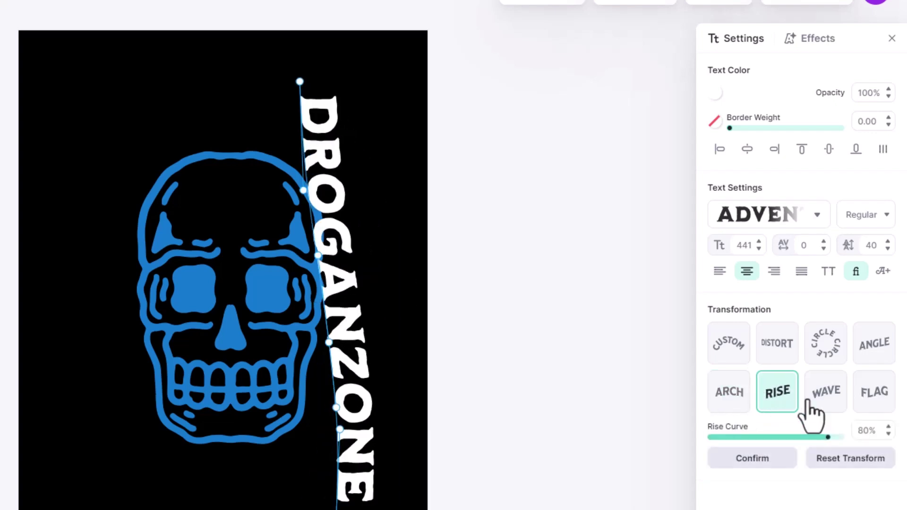
click(874, 392)
click(866, 405)
drag(339, 393, 151, 388)
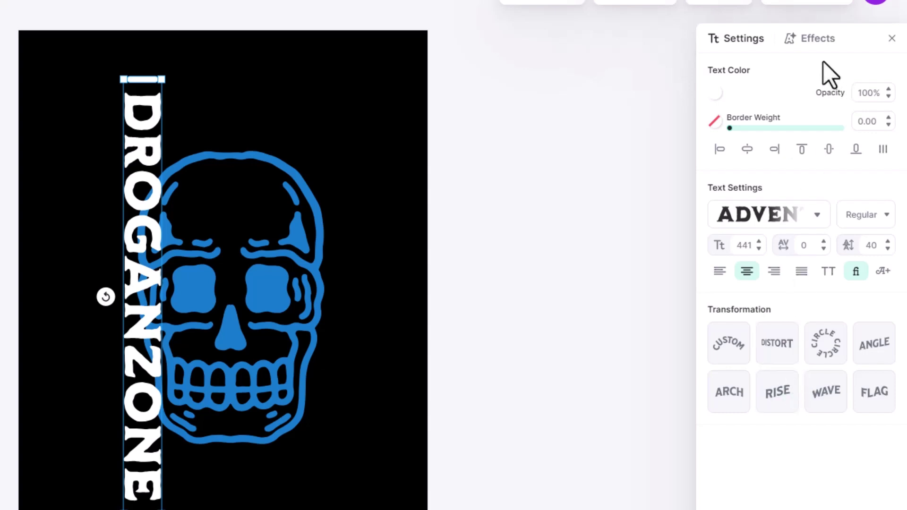
click(814, 41)
click(732, 122)
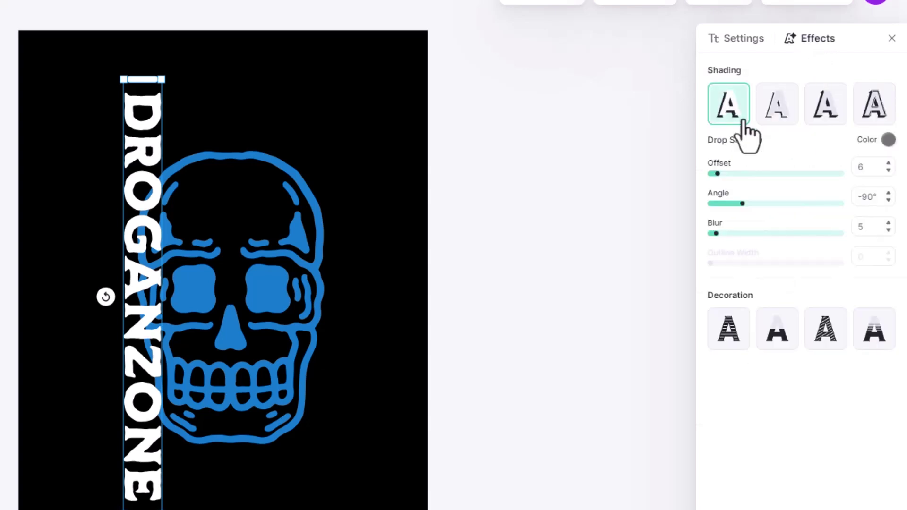
click(888, 140)
click(863, 159)
drag(719, 175, 791, 173)
click(826, 104)
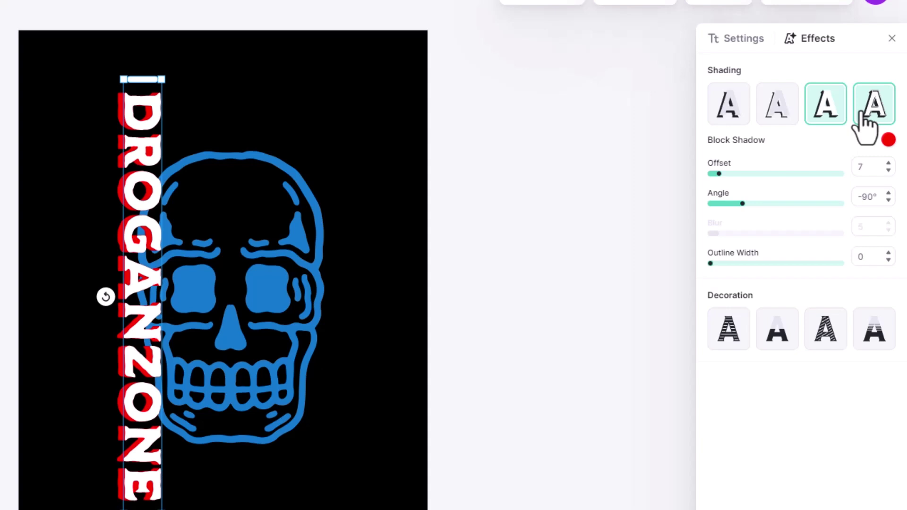
click(732, 118)
click(732, 118)
click(729, 188)
click(815, 269)
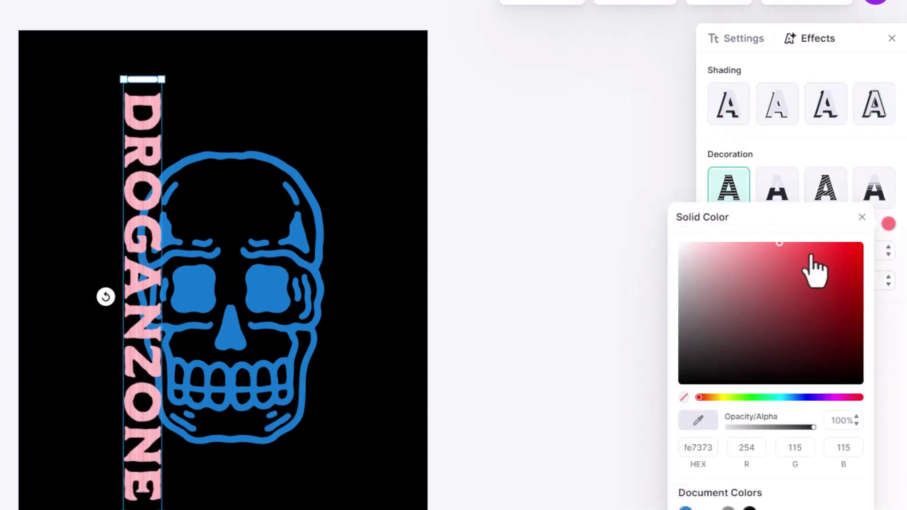
click(685, 508)
click(776, 189)
click(874, 189)
click(875, 189)
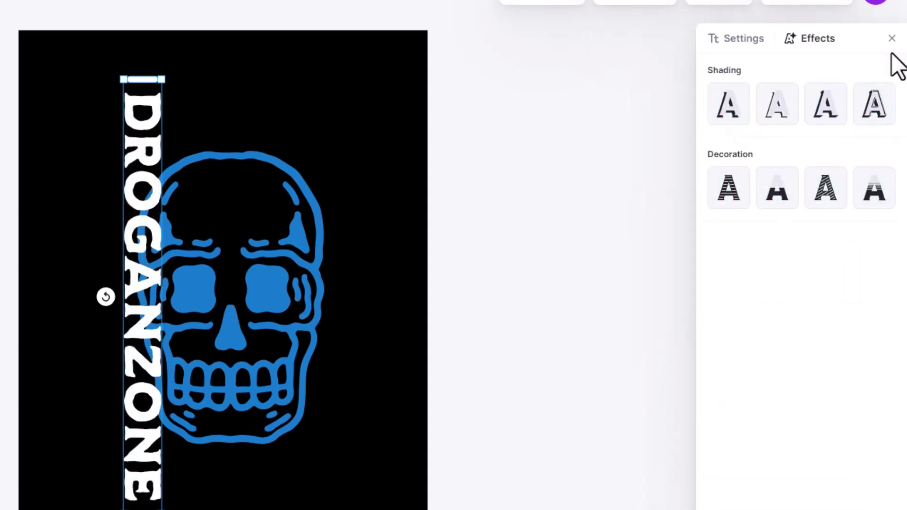
click(892, 39)
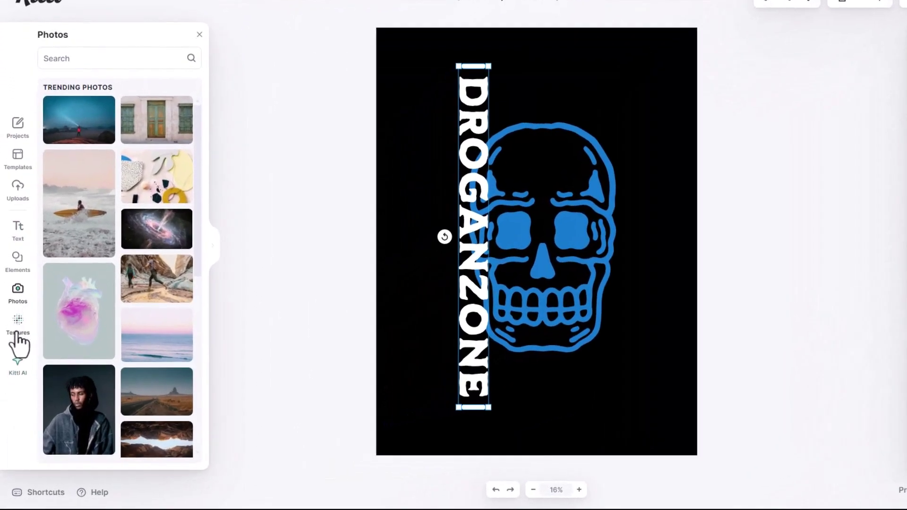
Overlay a grunge texture from the Textures library onto the design
click(17, 333)
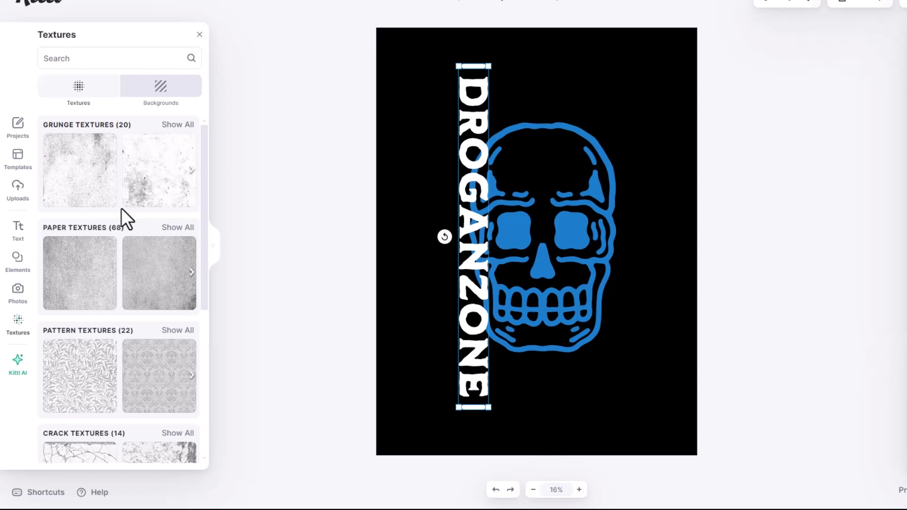
click(85, 185)
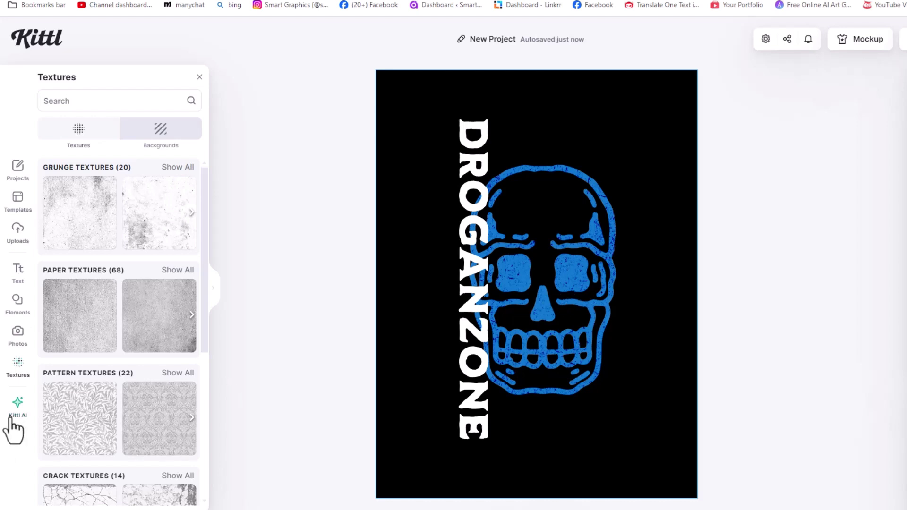
Generate a Kittl AI image from the prompt 'drogon head bone'
click(11, 415)
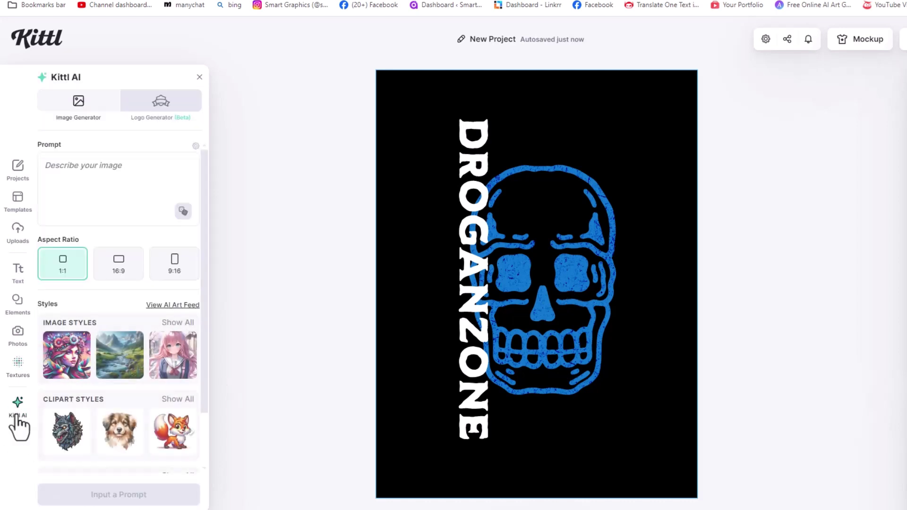
scroll(142, 411, down, 2)
scroll(133, 437, up, 1)
scroll(134, 439, up, 1)
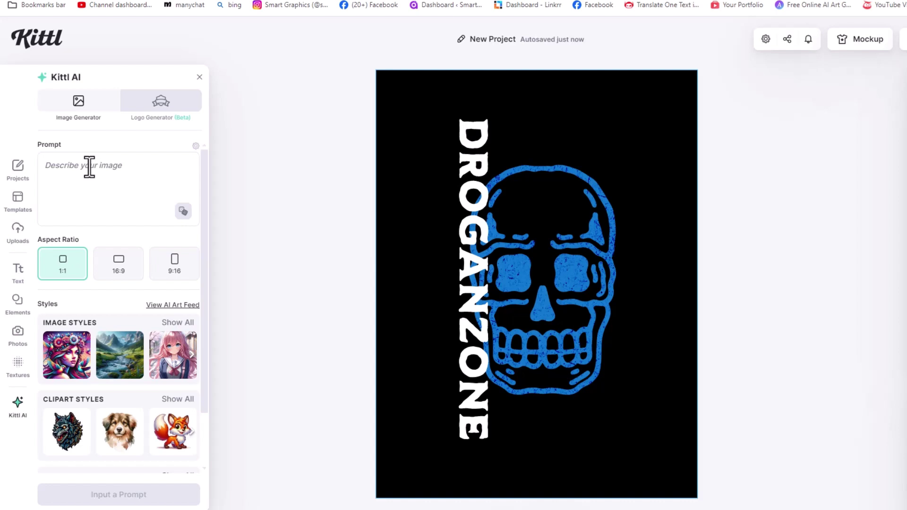
click(95, 172)
text(drogon head bone)
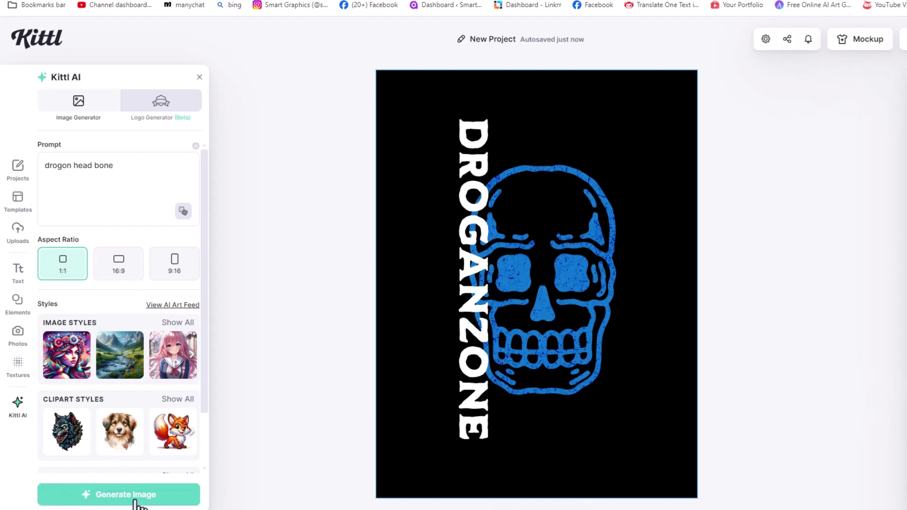
click(137, 502)
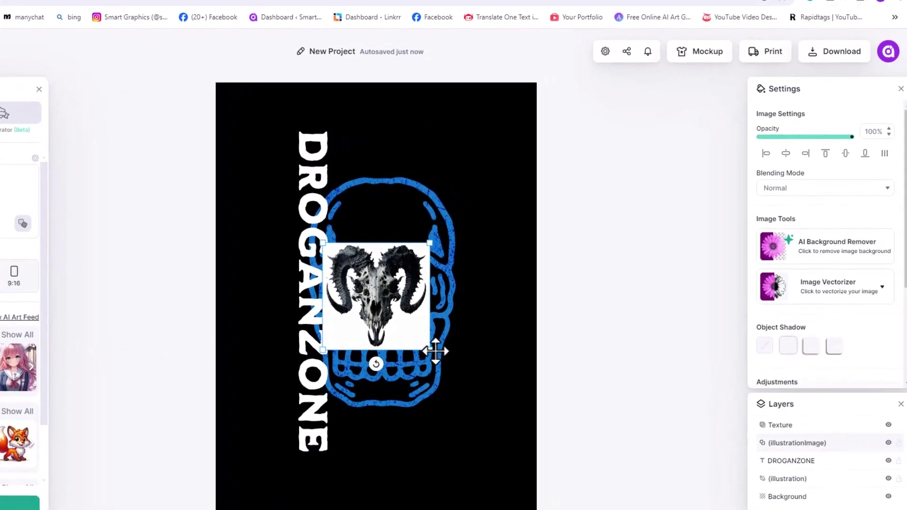
Enlarge the ram skull, remove its background, then vectorize it and try red and blue recolours
drag(424, 351, 481, 406)
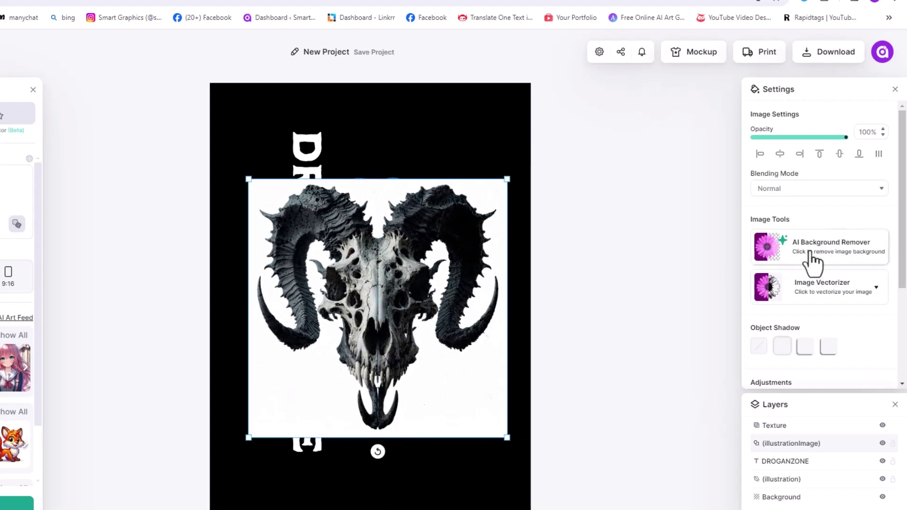
click(822, 262)
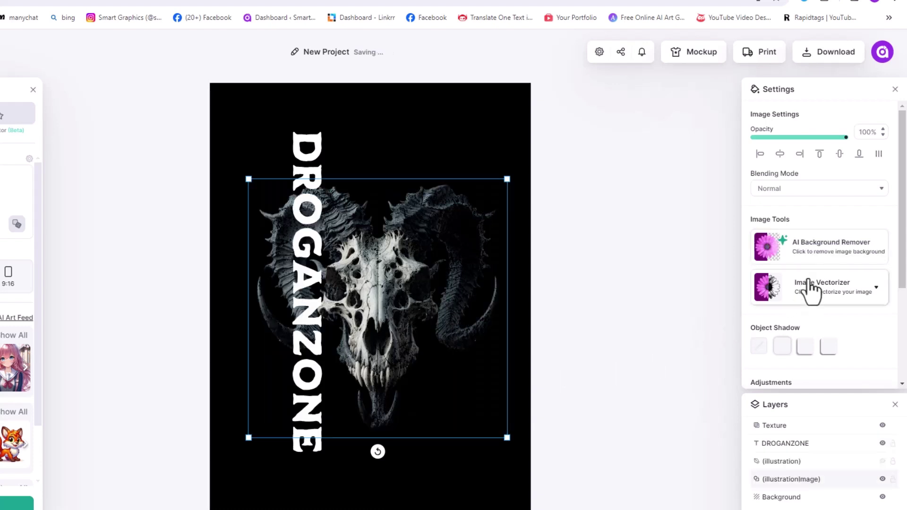
click(839, 297)
click(756, 130)
click(668, 217)
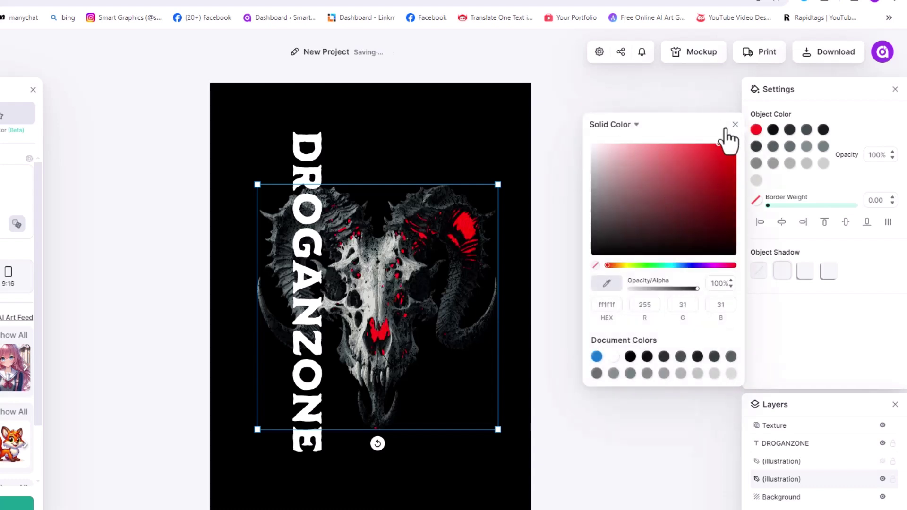
click(724, 164)
click(581, 283)
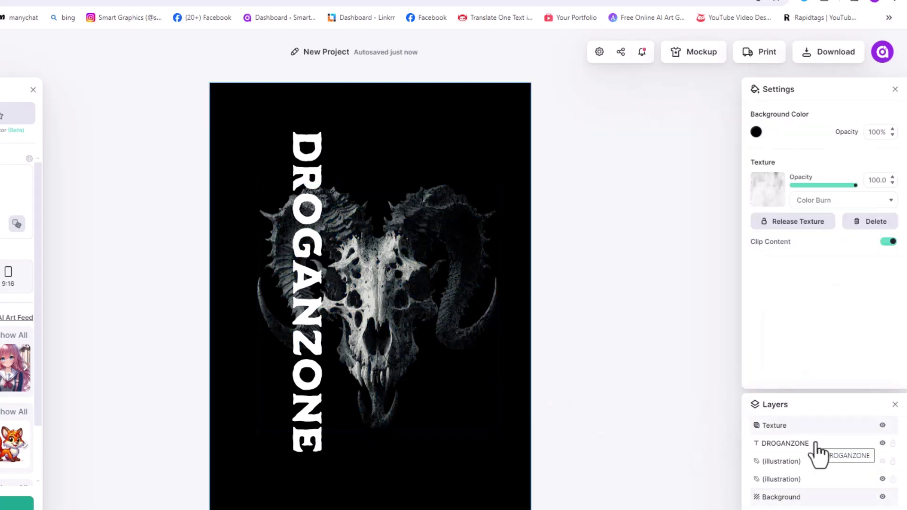
Toggle the texture layer off and back on, then hide the black background layer
click(882, 426)
click(883, 426)
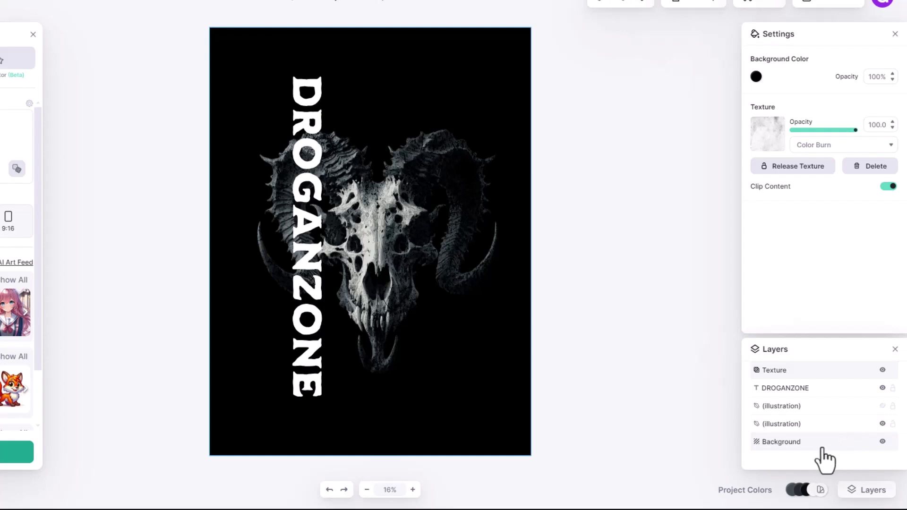
click(882, 443)
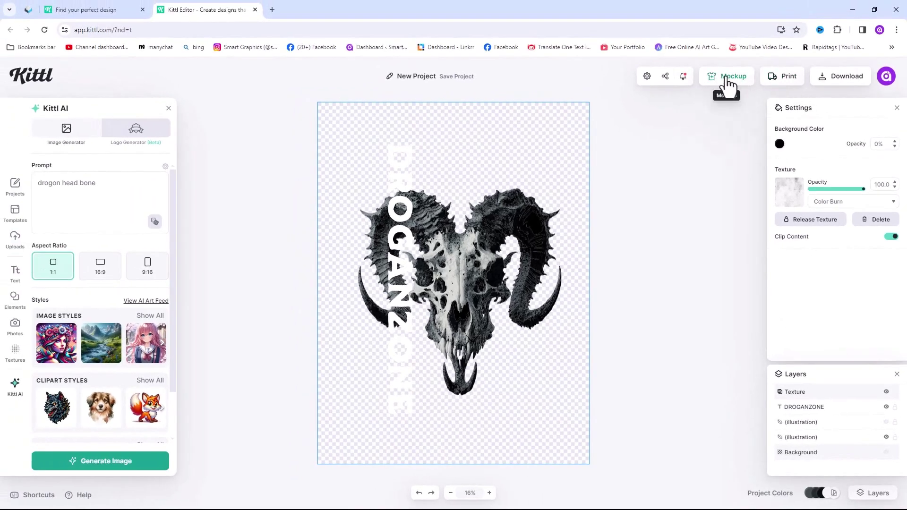
Pick the back-view T-shirt mockup by the brick wall from all T-shirt mockups
click(728, 81)
drag(424, 246, 356, 157)
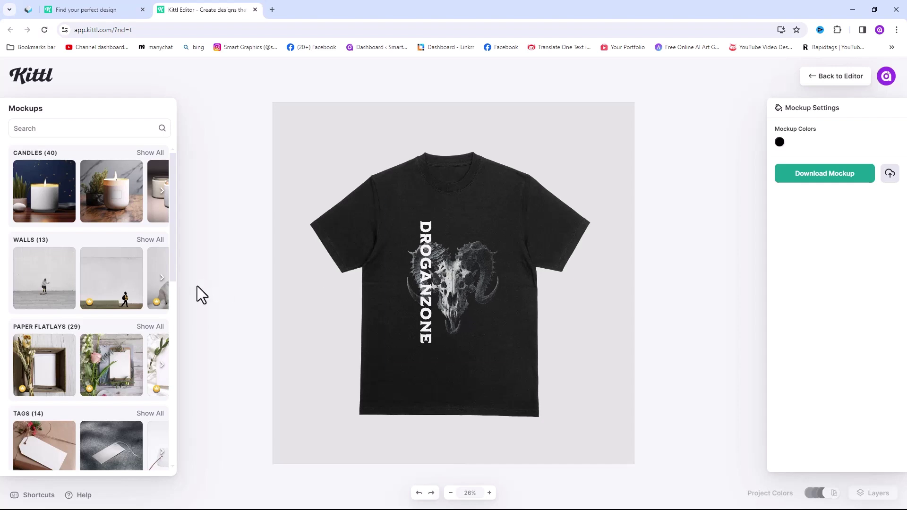
scroll(157, 401, down, 5)
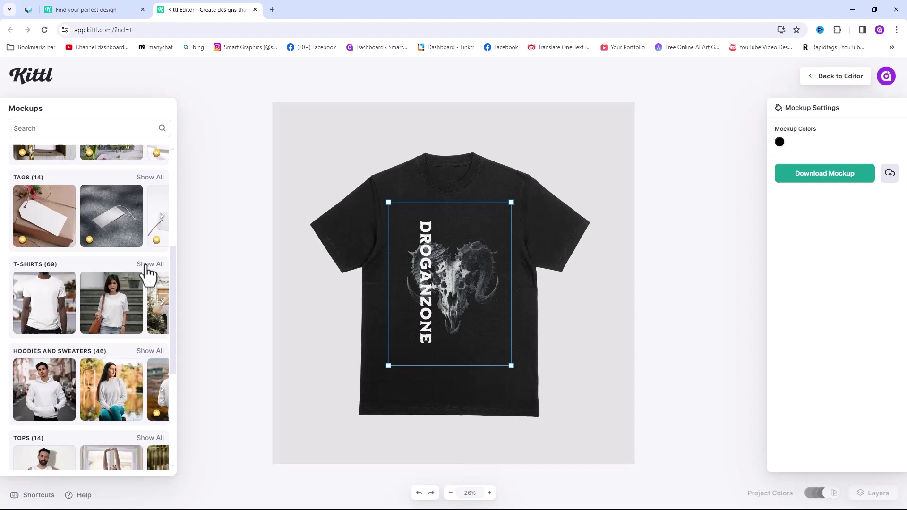
click(145, 266)
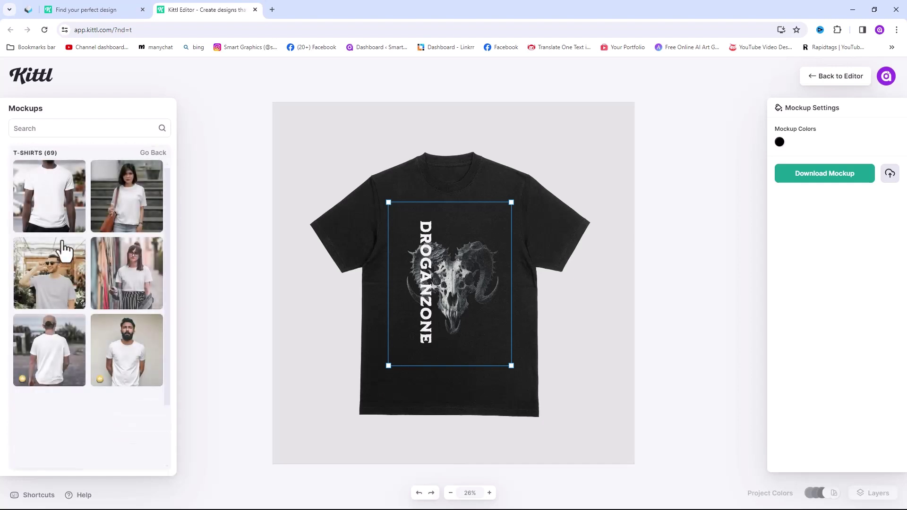
scroll(109, 313, down, 5)
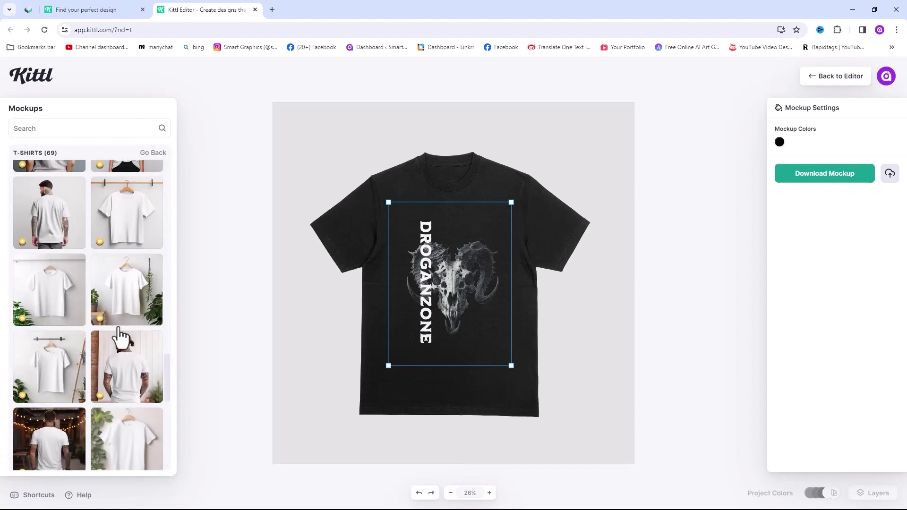
click(132, 388)
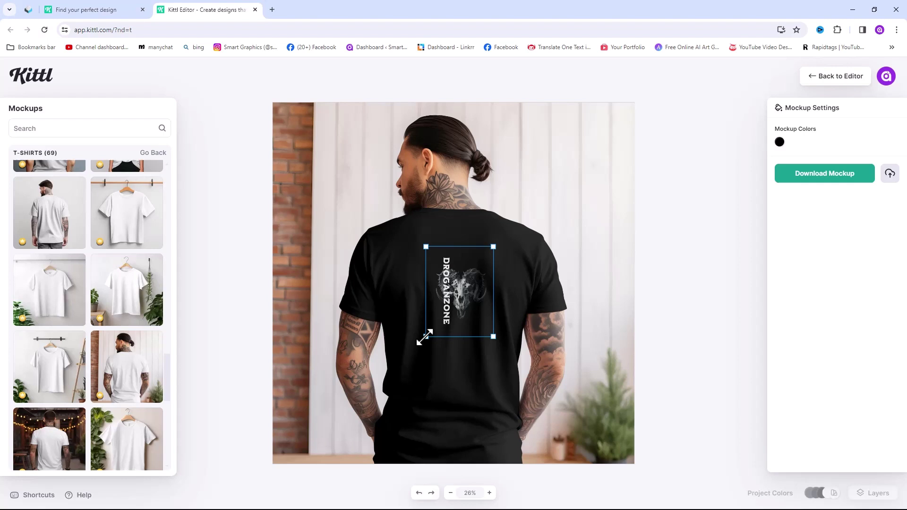
Scale up and reposition the design on the shirt's back, and make the shirt white
drag(424, 337, 372, 434)
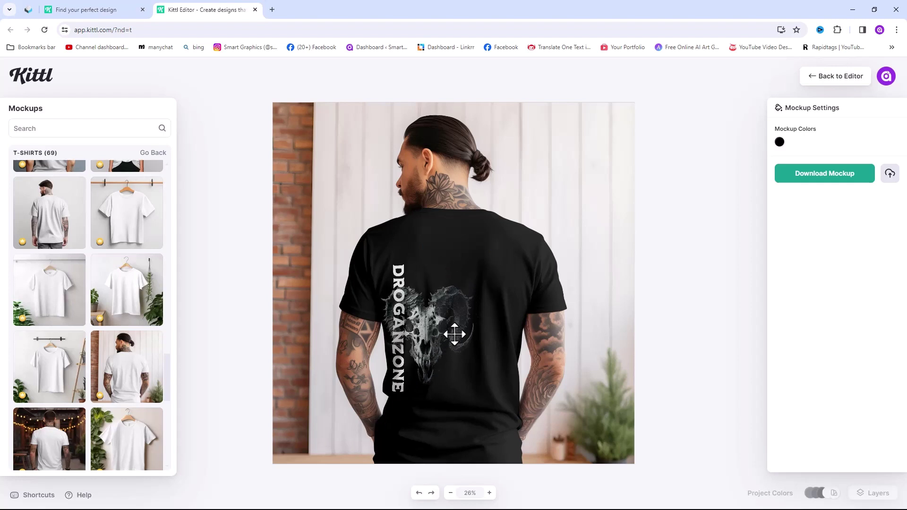
drag(425, 348, 449, 341)
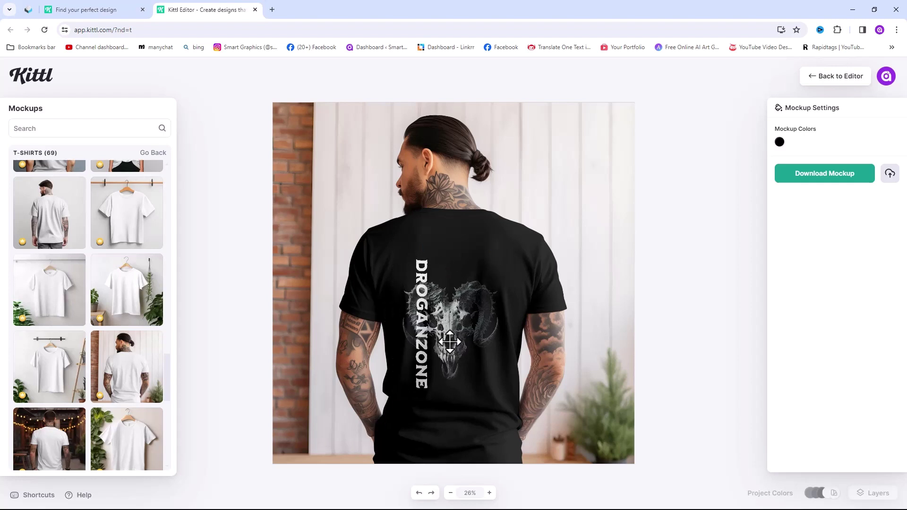
click(780, 142)
mouse_move(712, 213)
mouse_down()
mouse_move(633, 151)
mouse_move(730, 182)
mouse_move(715, 206)
mouse_up()
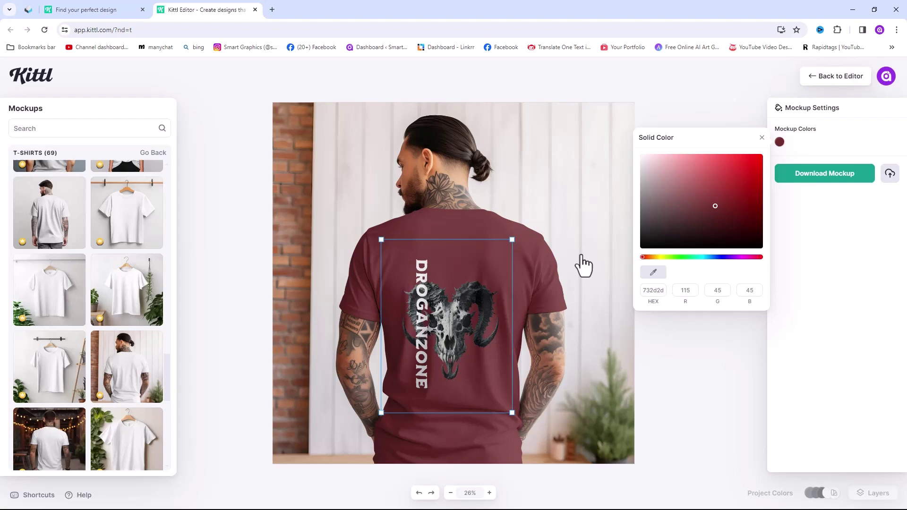
drag(584, 265, 619, 157)
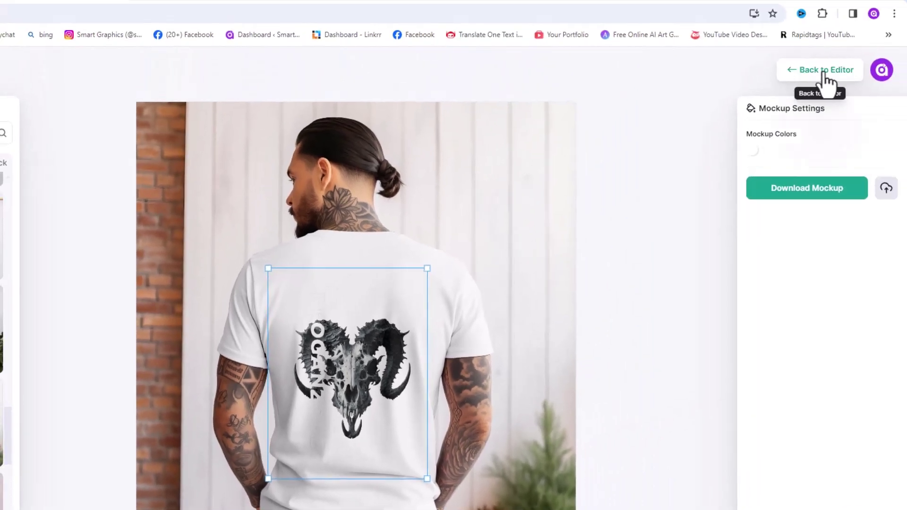
Back in the editor, recolour the DROGANZONE text with the blue document colour
click(833, 83)
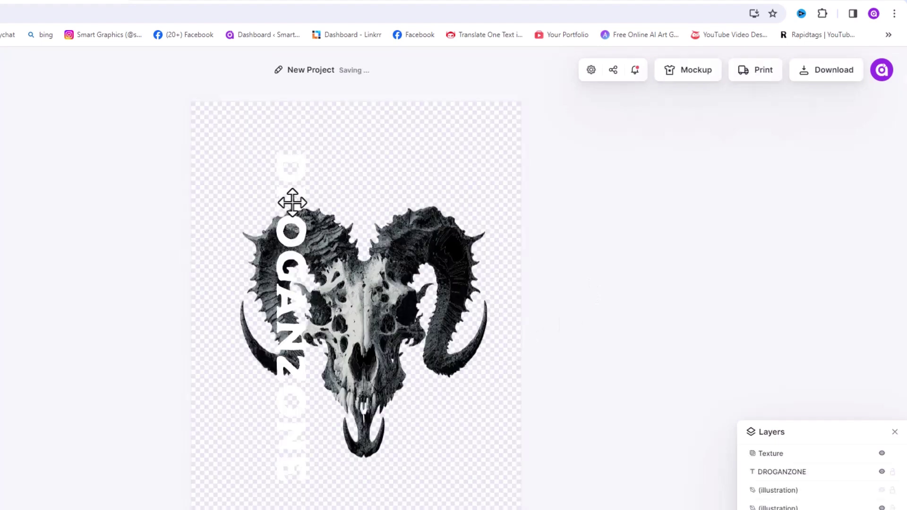
click(292, 202)
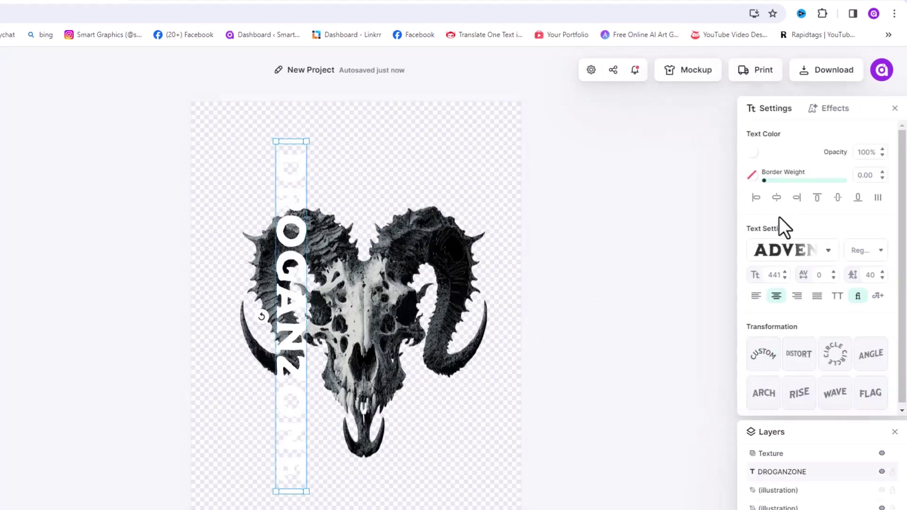
click(753, 155)
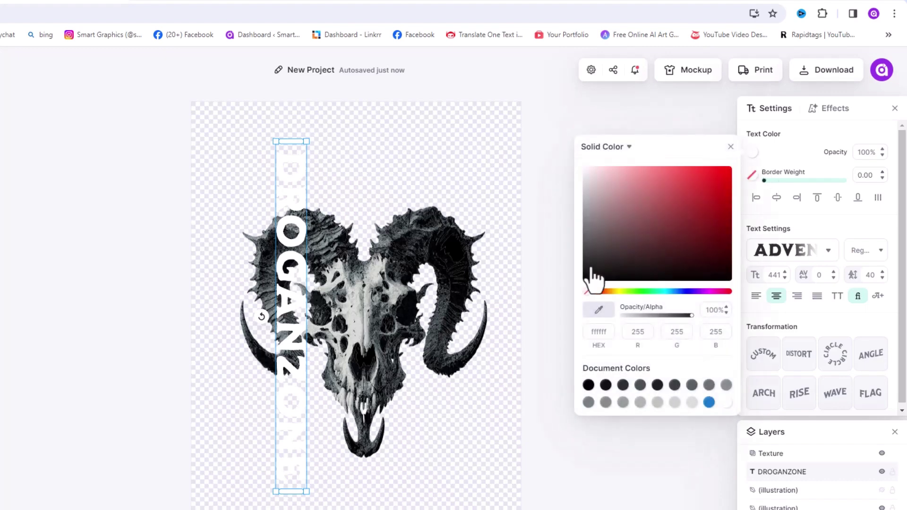
click(709, 401)
click(565, 121)
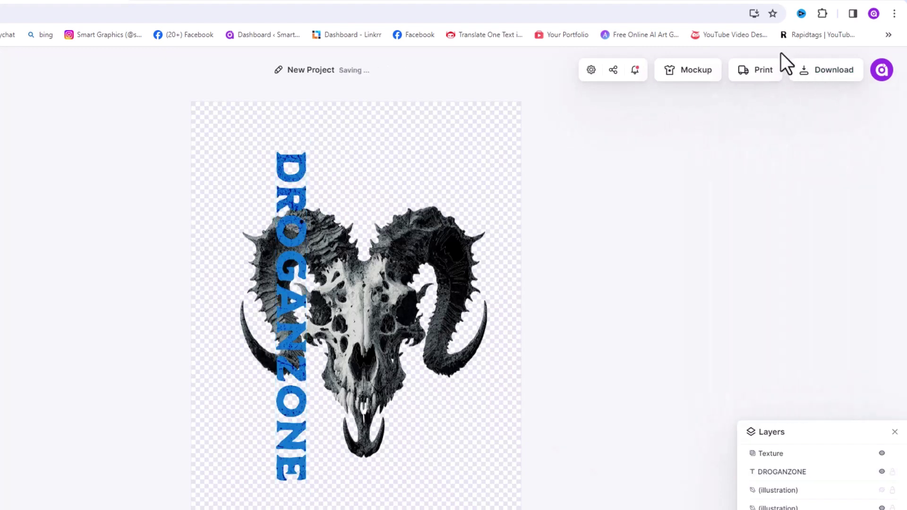
Place the design on the city-balcony T-shirt mockup, make the shirt white, and download it
click(687, 73)
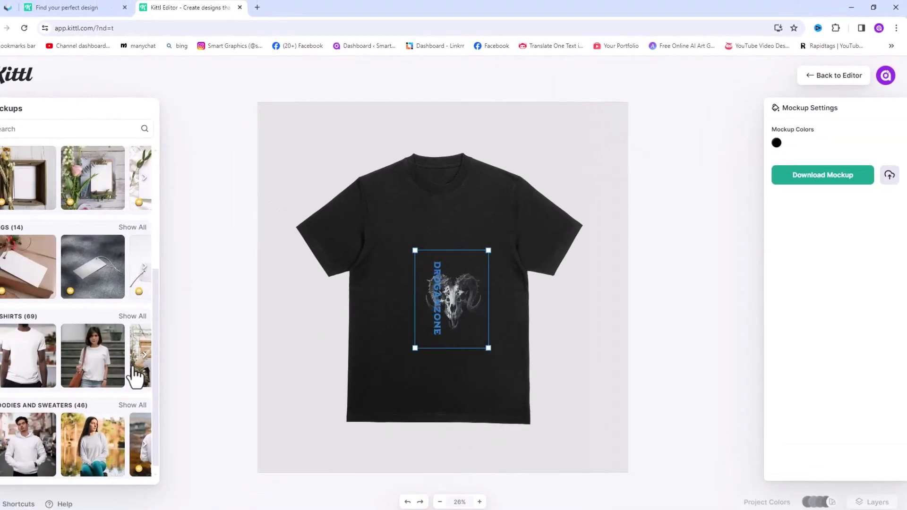
click(133, 316)
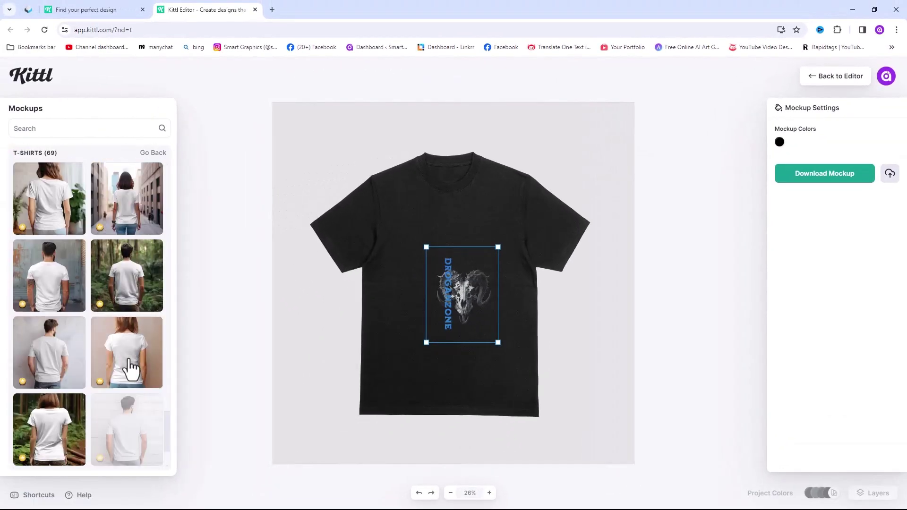
scroll(130, 371, down, 3)
click(126, 373)
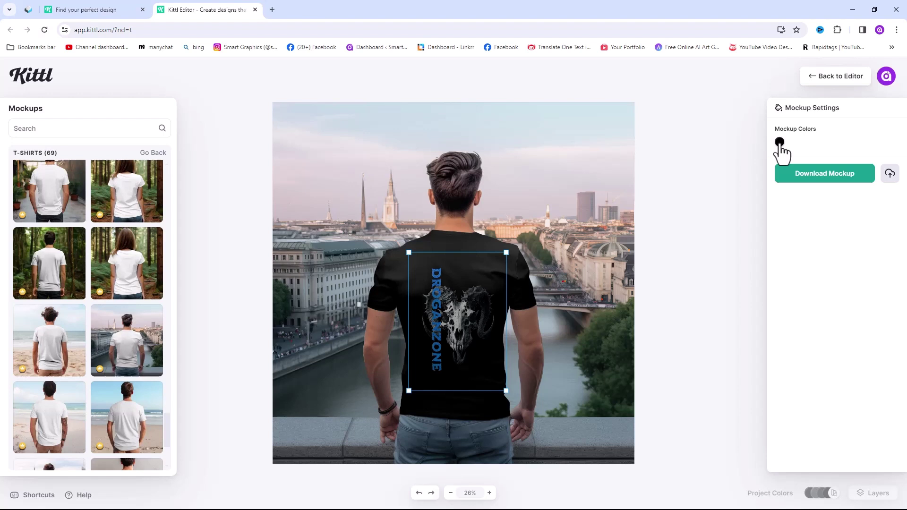
click(780, 142)
drag(704, 222, 624, 170)
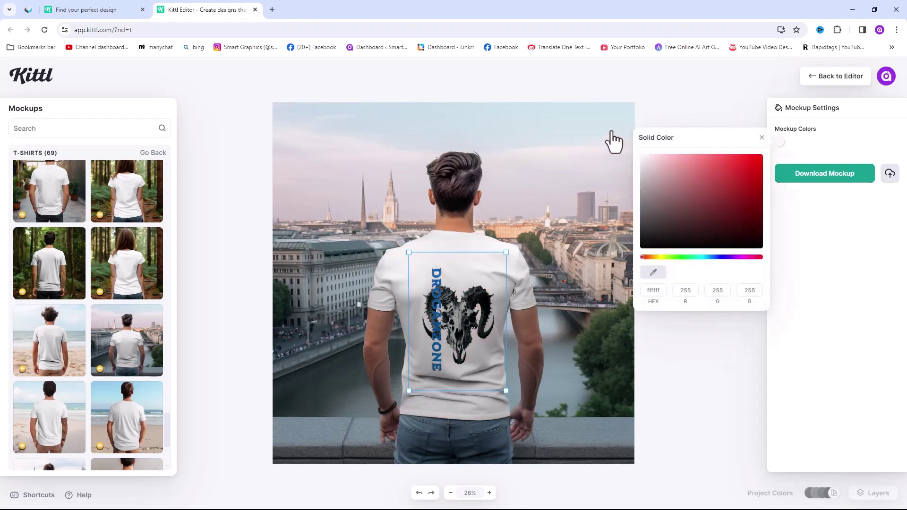
click(832, 315)
click(832, 175)
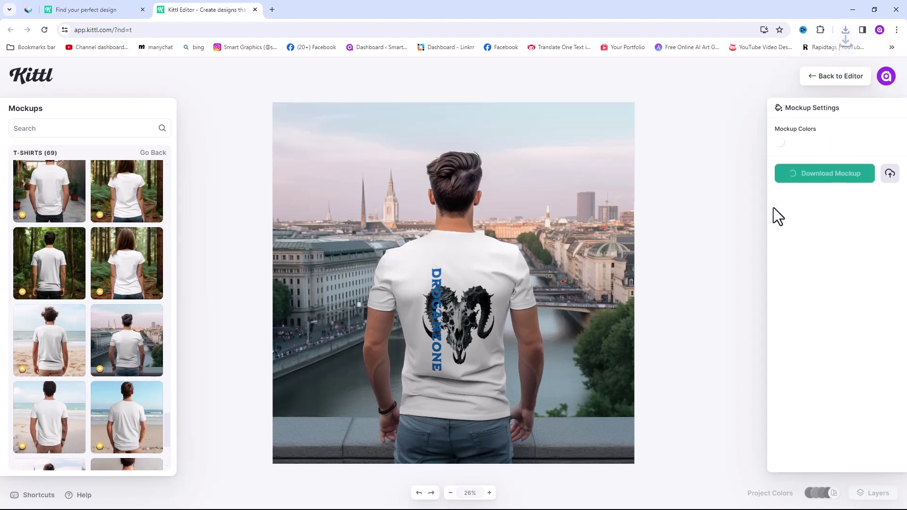
Open artboard (1).jpg from Chrome's downloads to view the white-shirt mockup in Photos
click(766, 67)
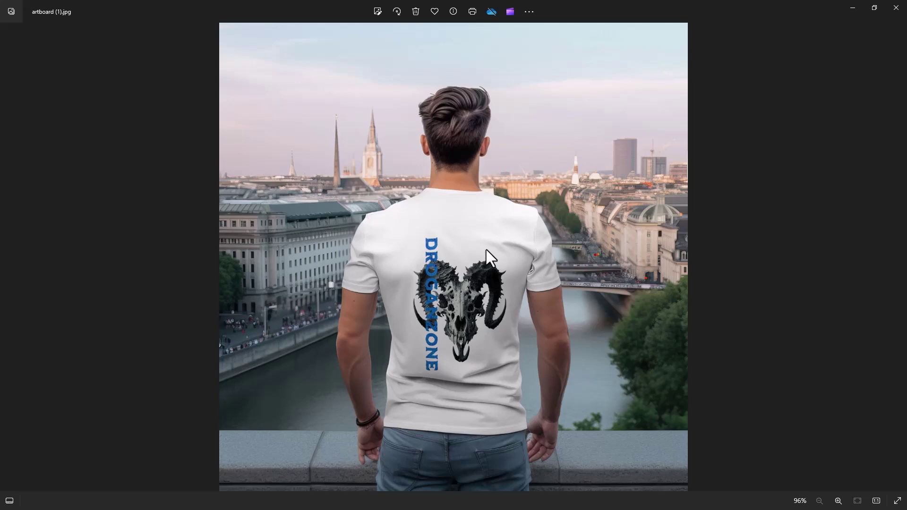
scroll(486, 250, up, 3)
scroll(486, 250, down, 3)
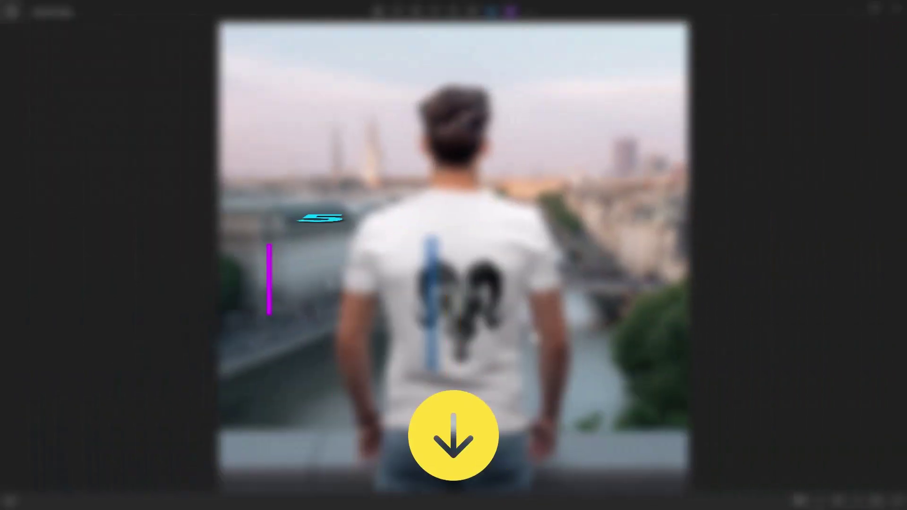